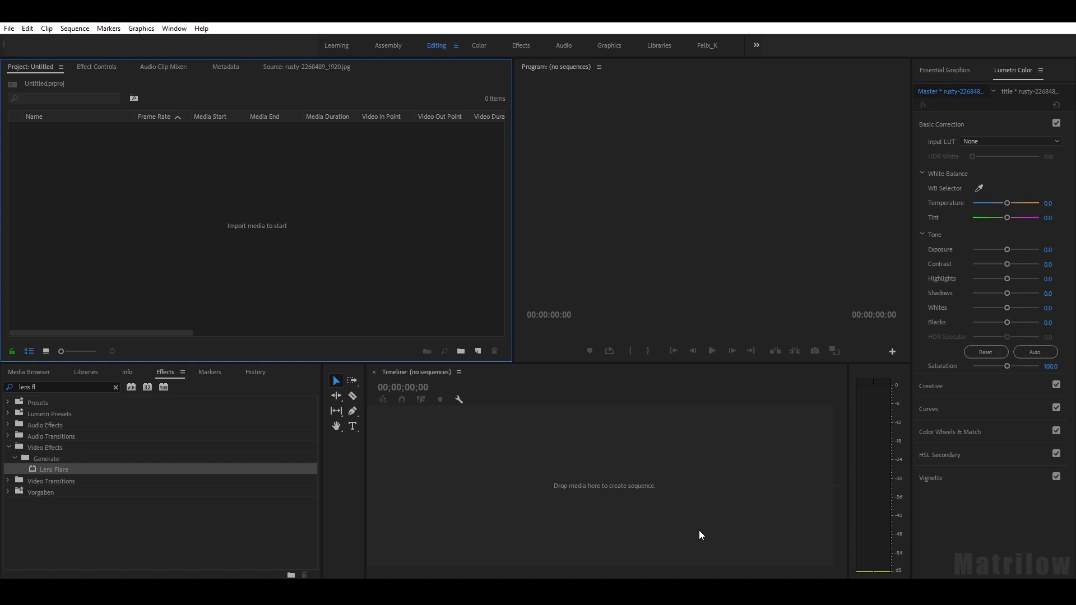
# Step: Import rusty-2268489_1920.jpg into the project and preview it in the Source monitor
pyautogui.moveTo(698, 530); pyautogui.dragTo(160, 216)
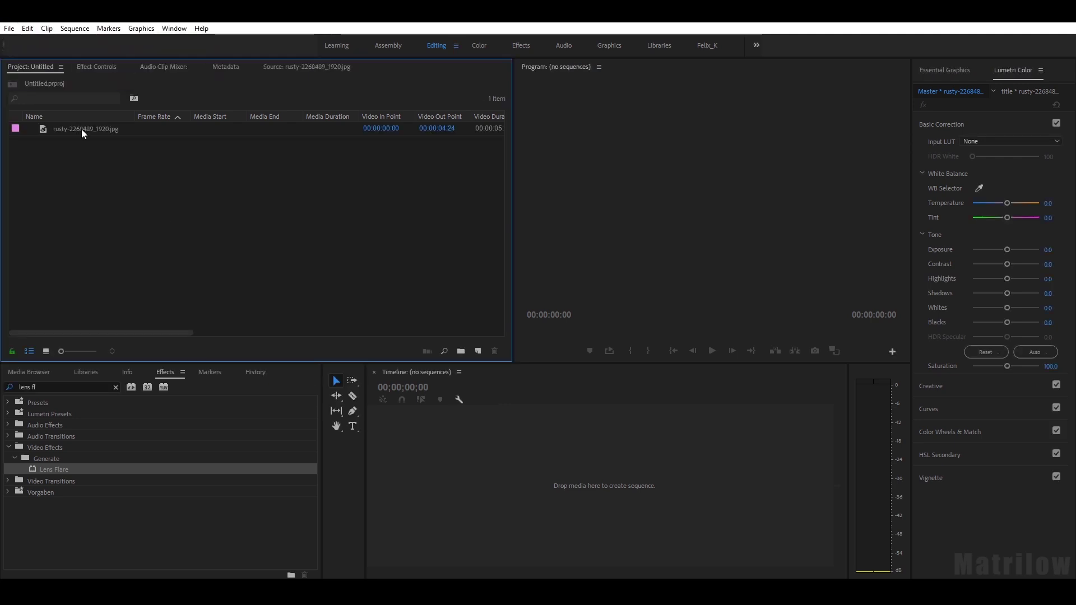
pyautogui.doubleClick(81, 129)
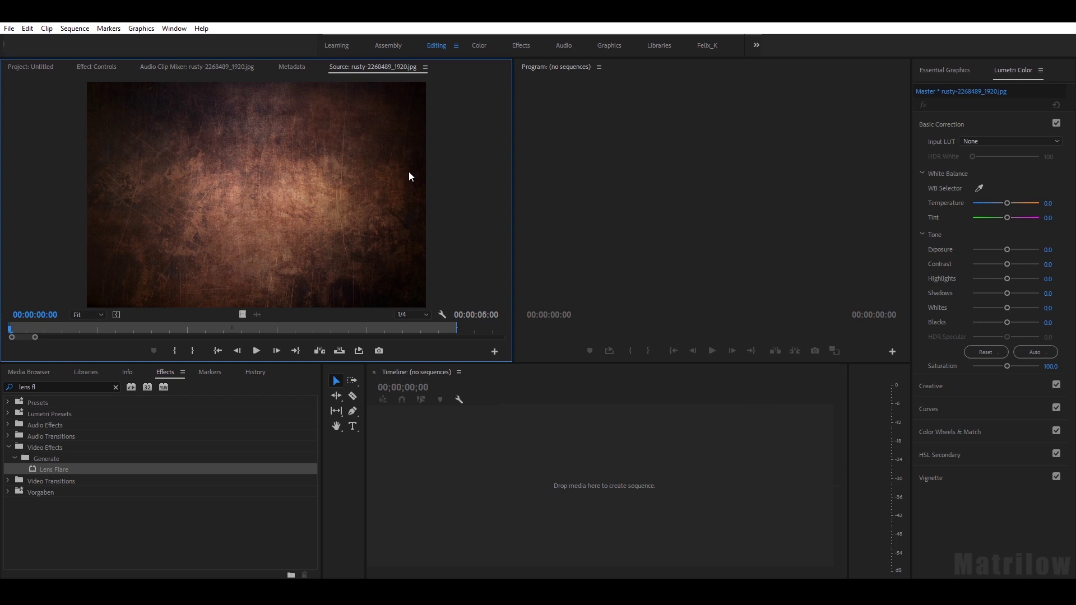
# Step: Create a new XDCAM HD422 1080p25 sequence named edit_1 from the Project panel
pyautogui.hotkey('shift', '1')
pyautogui.rightClick(84, 173)
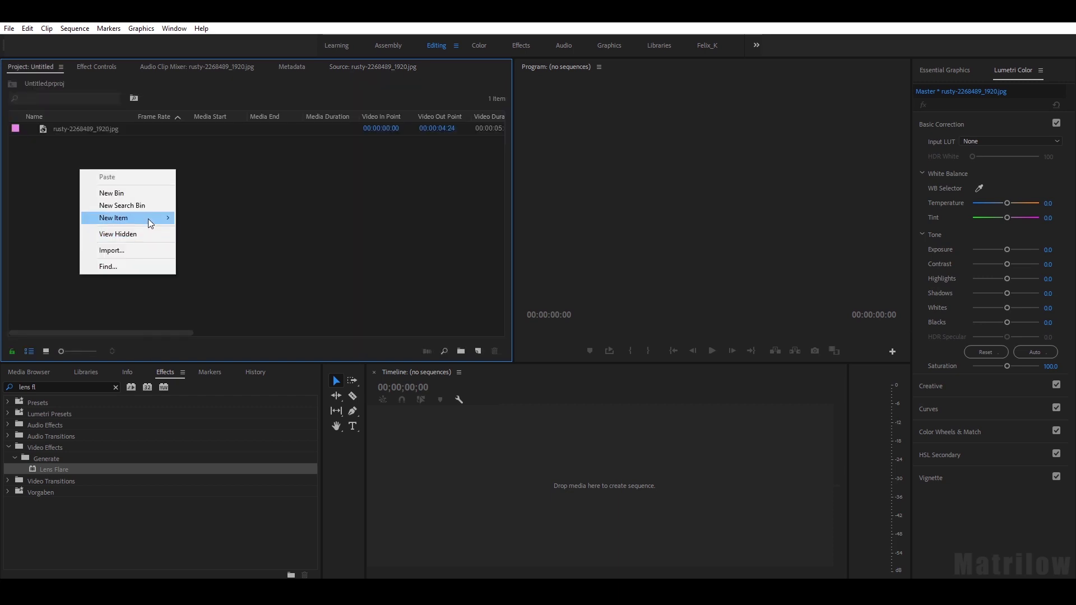
pyautogui.moveTo(149, 219)
pyautogui.click(208, 218)
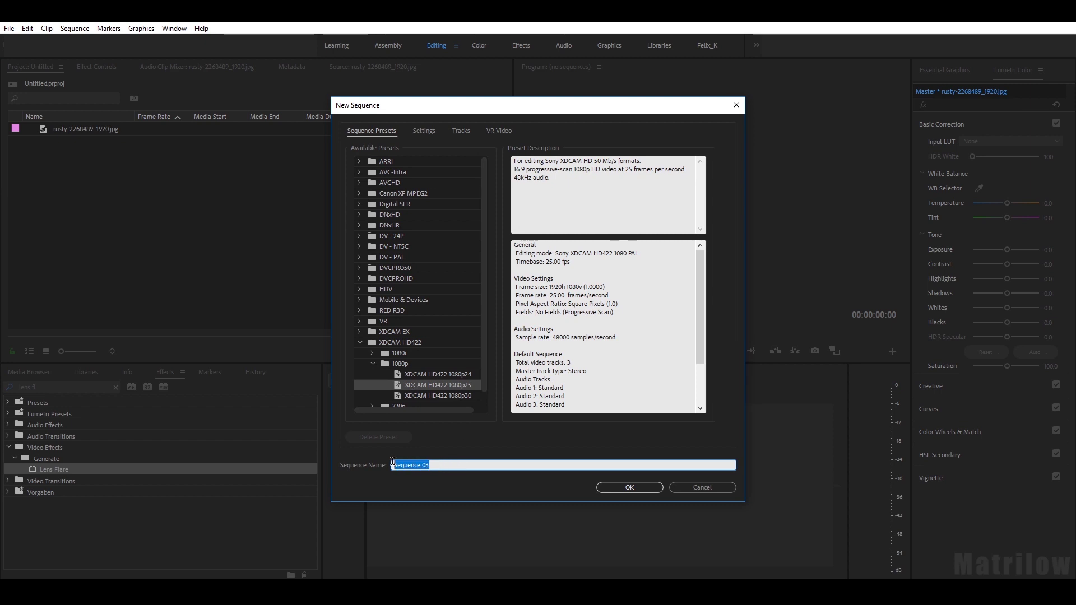
pyautogui.write('edit')
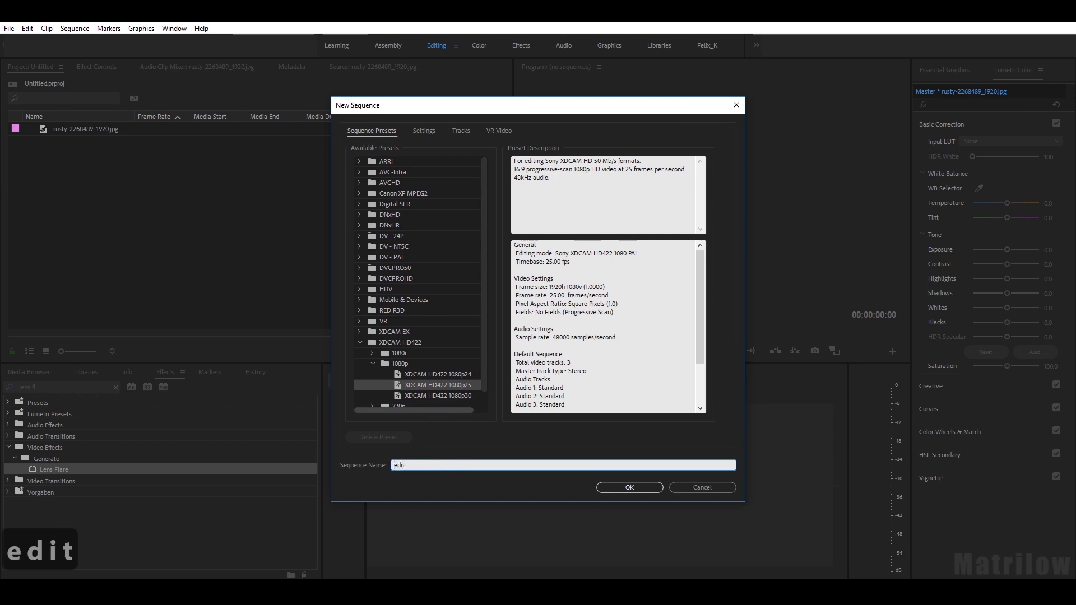
pyautogui.write('_1')
pyautogui.press('Return')
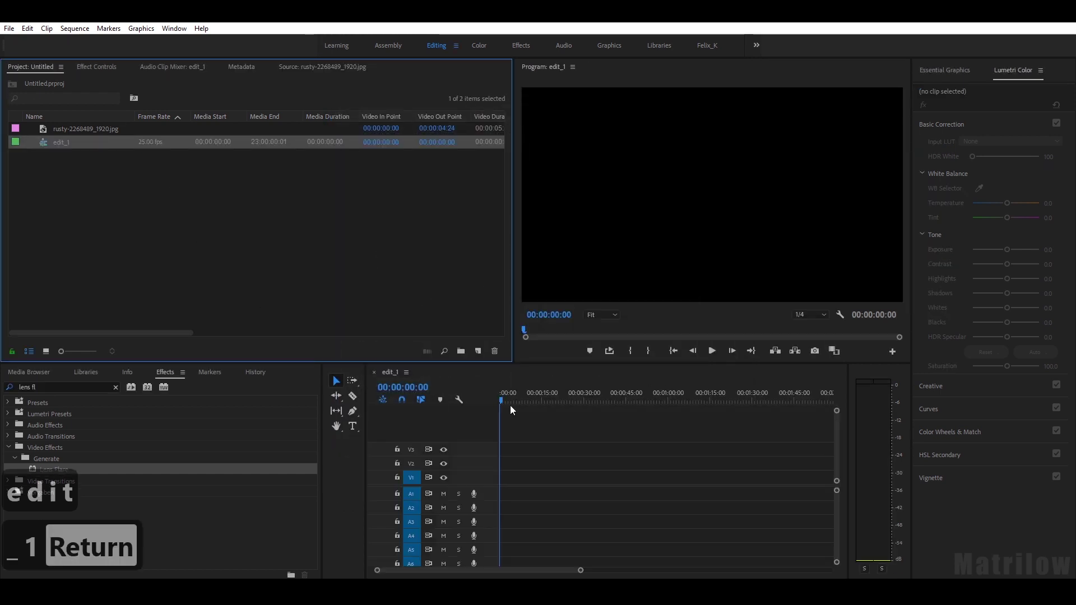
# Step: Place the rusty image at 0 on V1 of edit_1, fit the timeline, and return the playhead to the start
pyautogui.click(83, 128)
pyautogui.moveTo(404, 301); pyautogui.dragTo(507, 477)
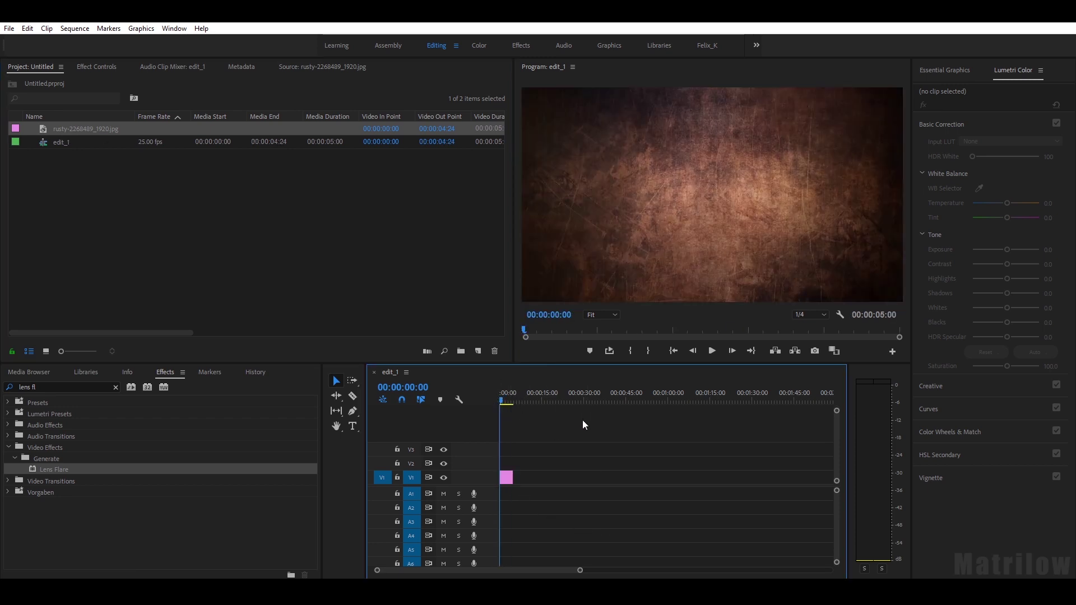
pyautogui.press('=')
pyautogui.press('=')
pyautogui.press('=')
pyautogui.press('=')
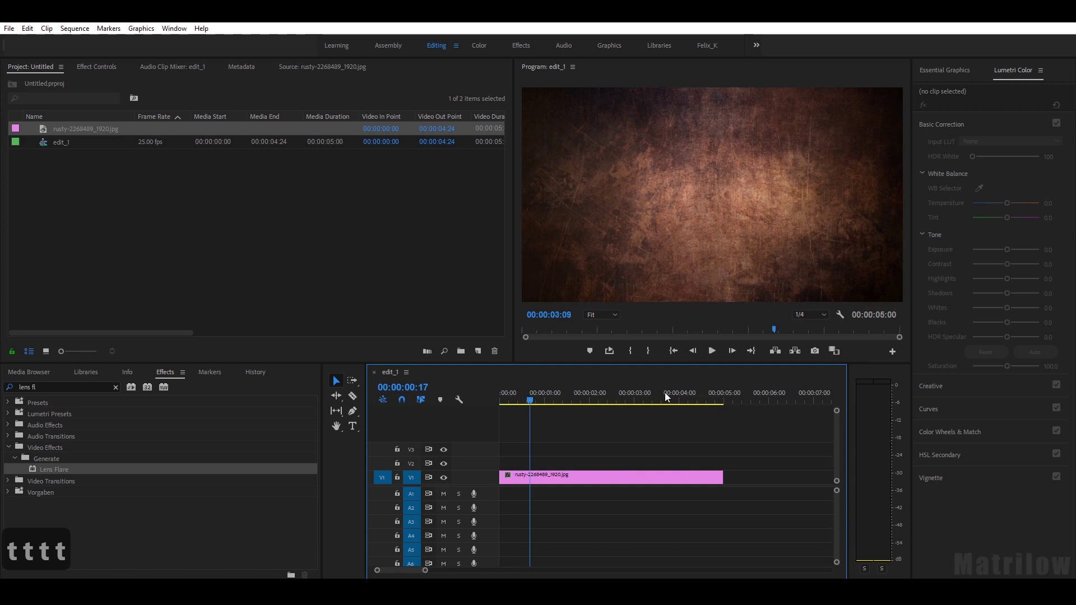
pyautogui.click(602, 392)
pyautogui.press('End')
pyautogui.press('Home')
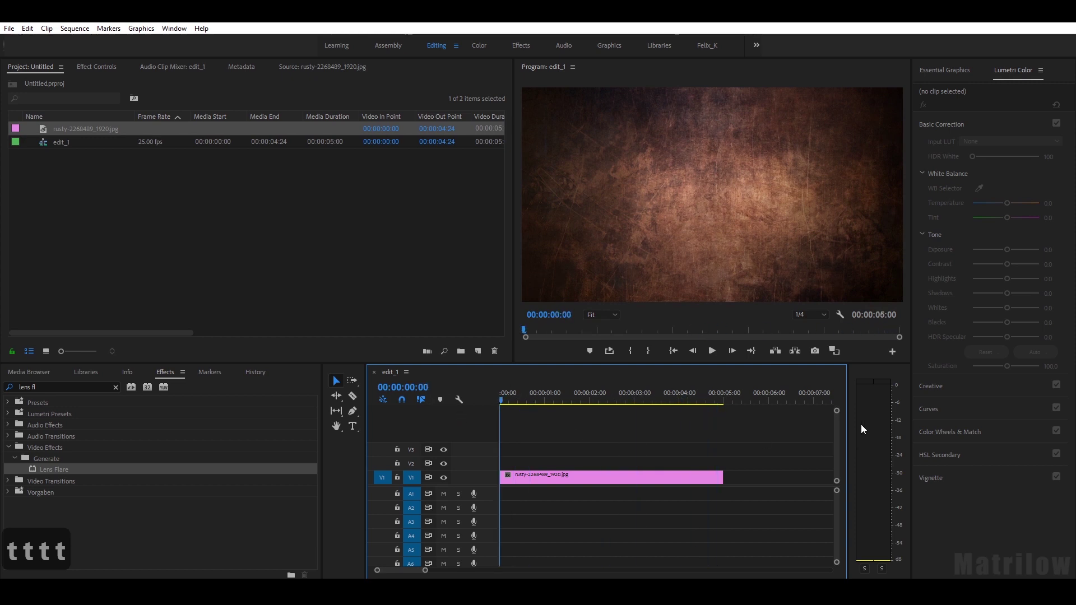
# Step: Type 'CINEMATIC TITLE' on the rusty frame with the Type tool and select all of it
pyautogui.click(353, 426)
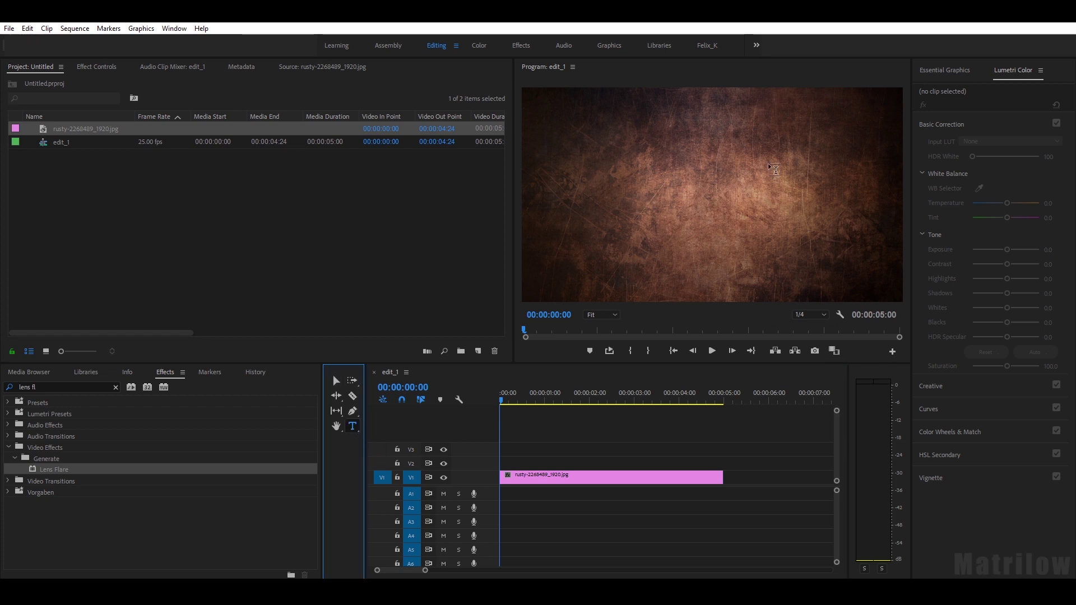
pyautogui.click(552, 168)
pyautogui.write('CINEMATIC')
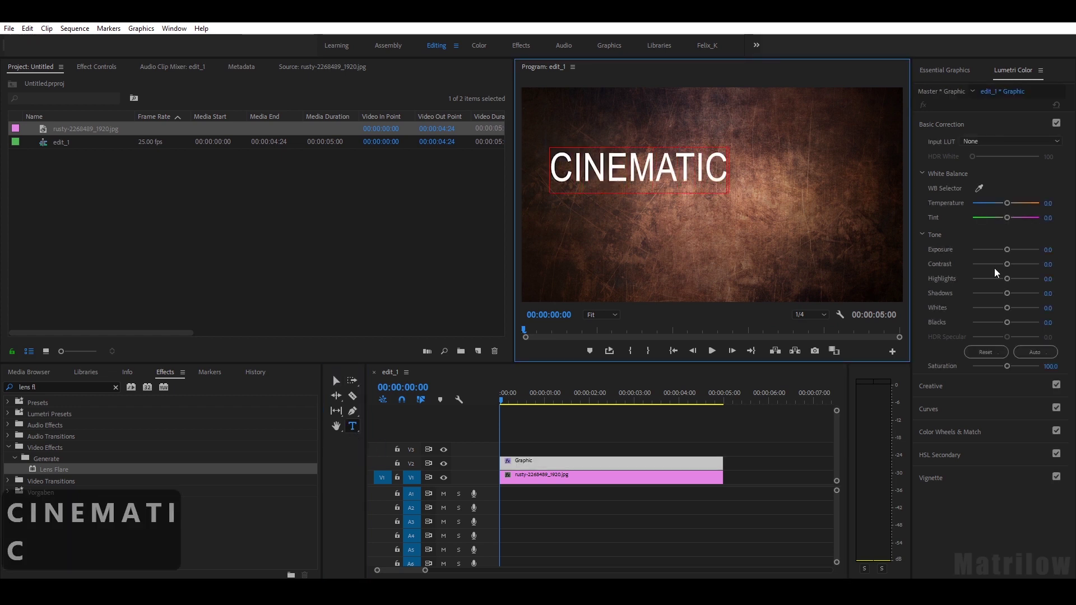
pyautogui.write(' TITLE')
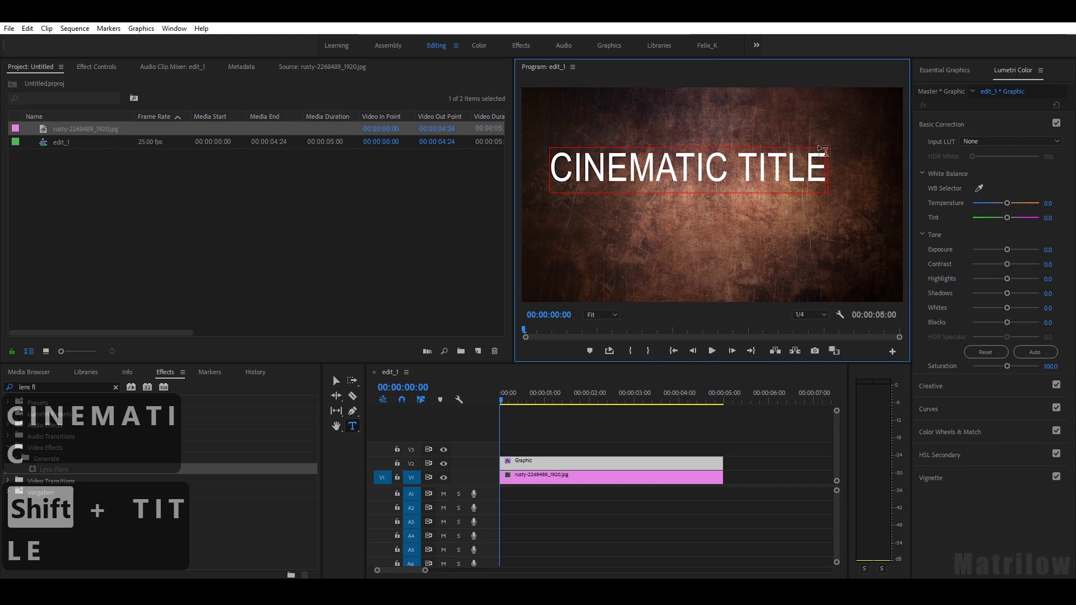
pyautogui.moveTo(824, 162); pyautogui.dragTo(554, 174)
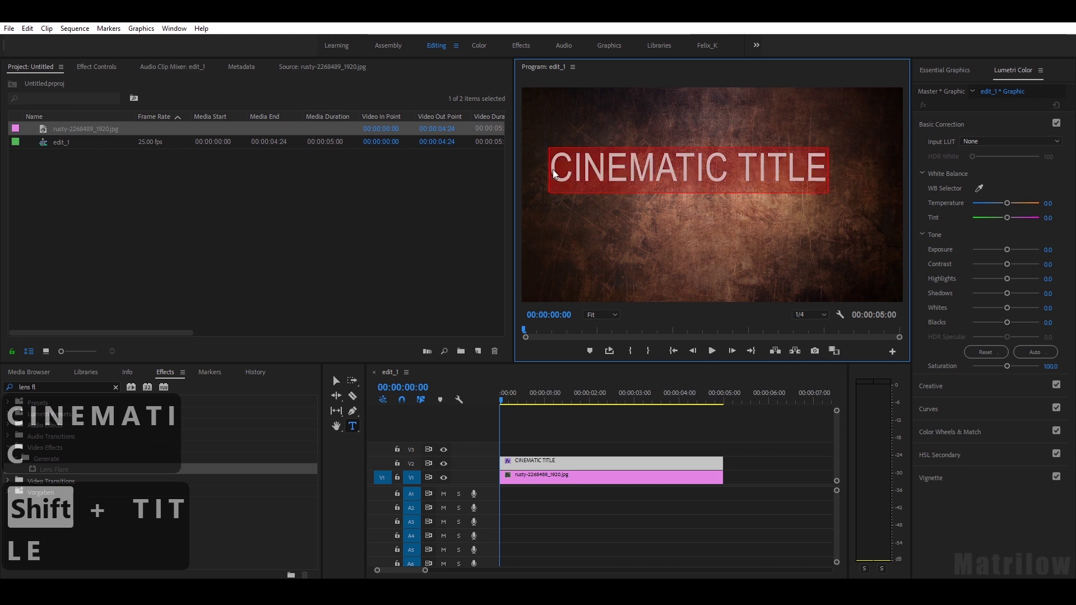
# Step: In Essential Graphics, change the title's font to Impact
pyautogui.click(174, 28)
pyautogui.click(247, 242)
pyautogui.click(1023, 339)
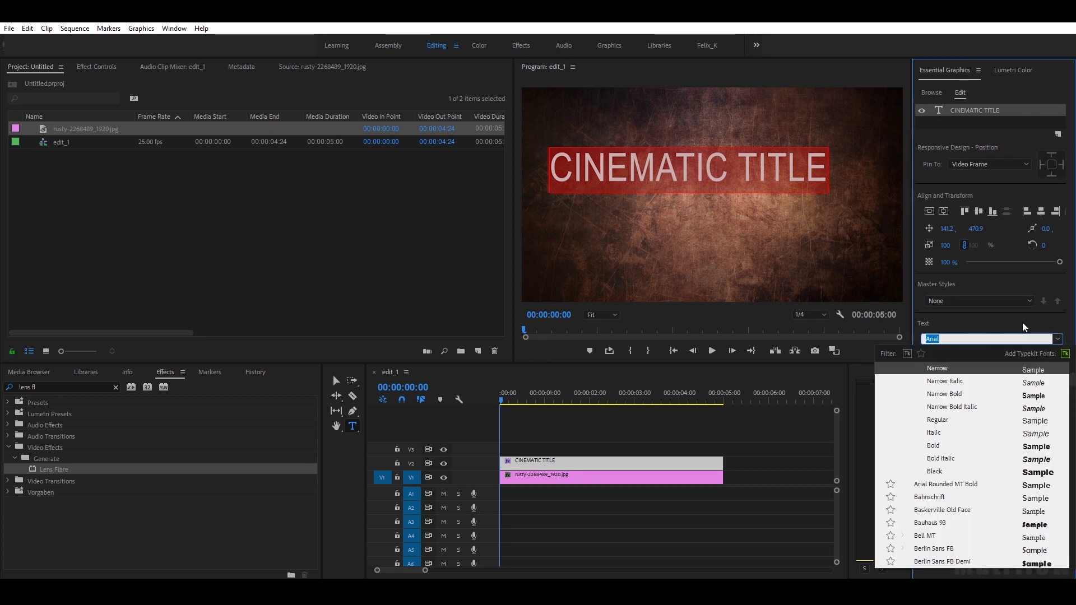
pyautogui.write('impo')
pyautogui.press('BackSpace')
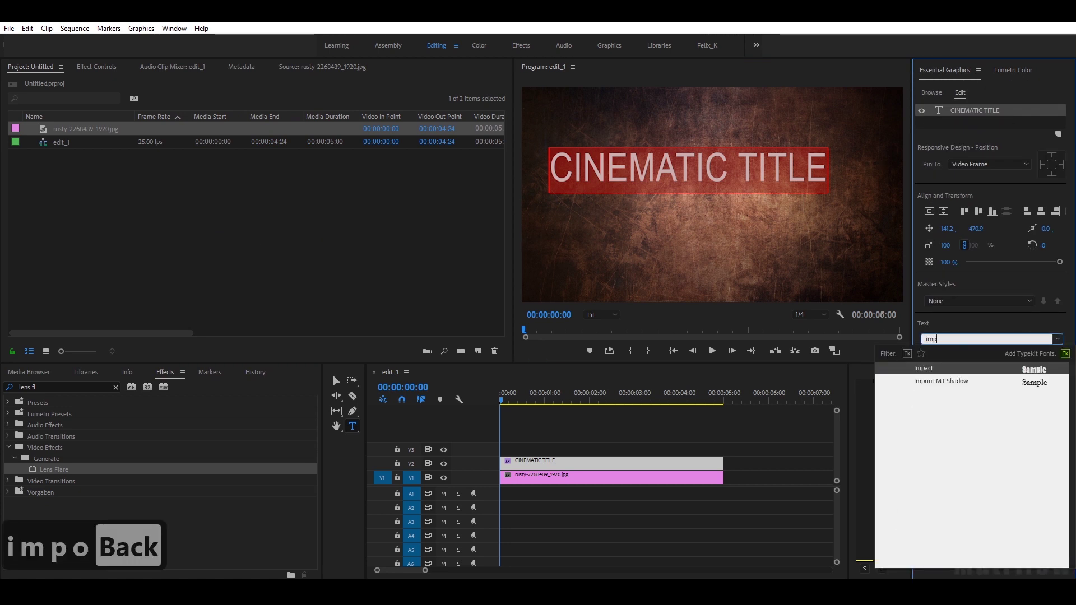
pyautogui.write('ac')
pyautogui.click(971, 369)
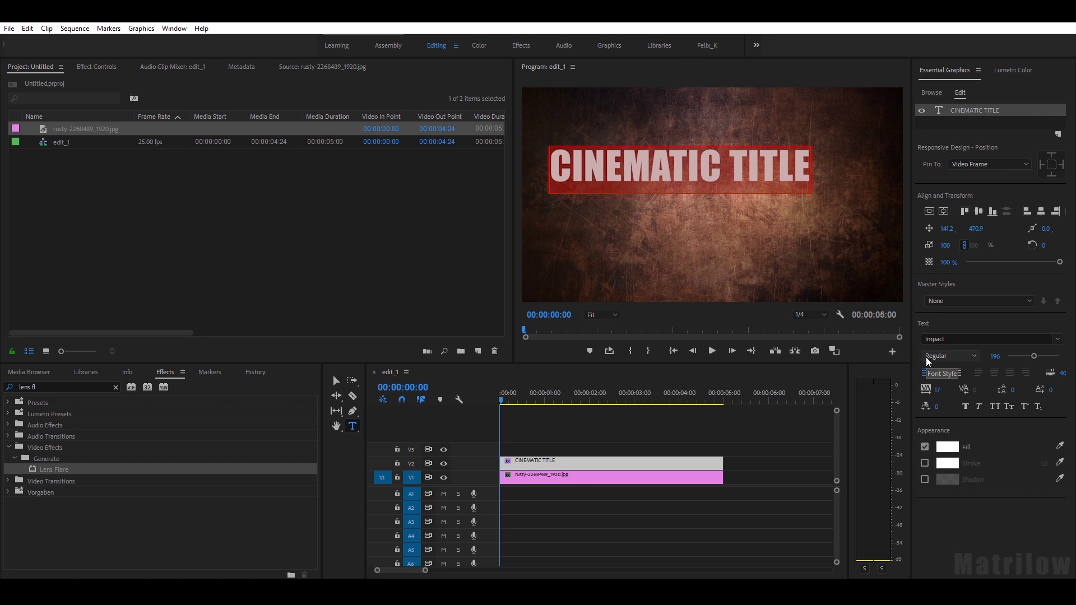
# Step: Widen the tracking, enlarge the font to 211, and centre the title vertically and horizontally
pyautogui.moveTo(937, 389); pyautogui.dragTo(986, 389)
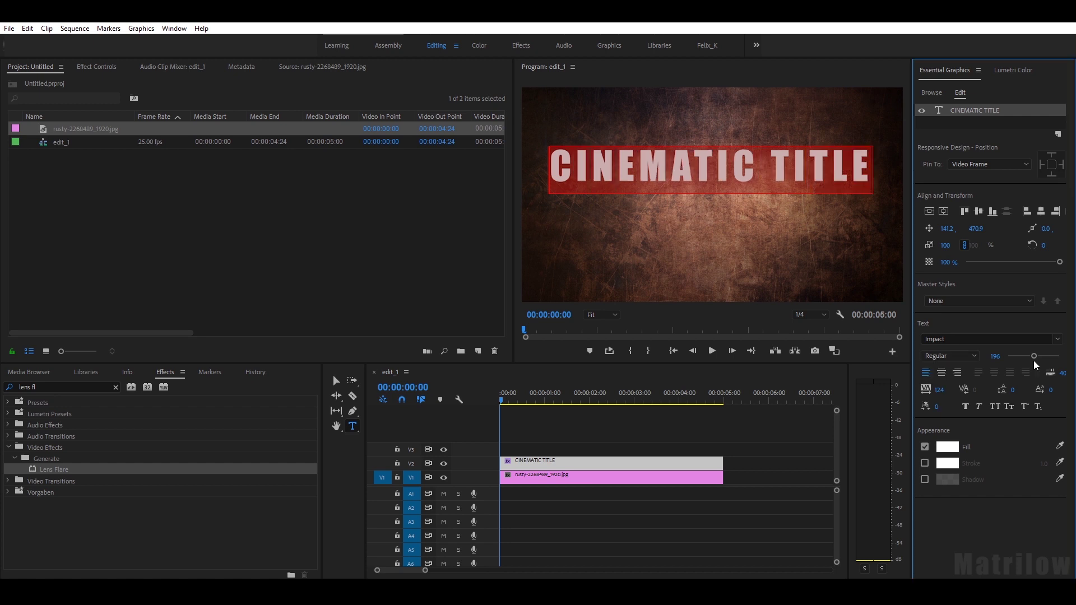
pyautogui.moveTo(1034, 357); pyautogui.dragTo(1037, 360)
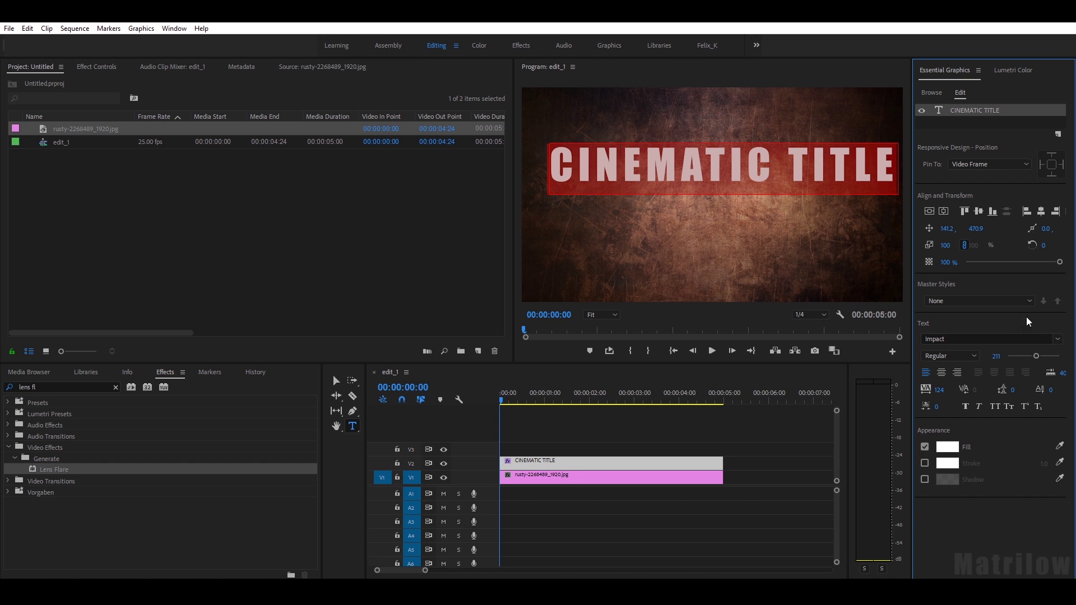
pyautogui.click(929, 210)
pyautogui.click(943, 211)
pyautogui.click(698, 469)
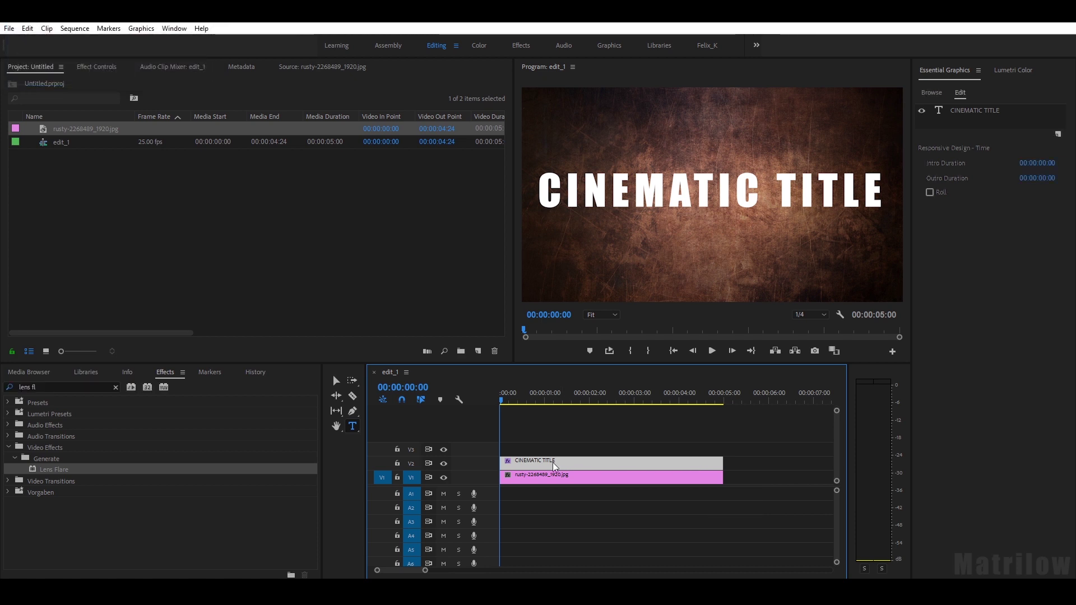
# Step: Set the title clip's Opacity Blend Mode to Overlay in Effect Controls
pyautogui.click(96, 67)
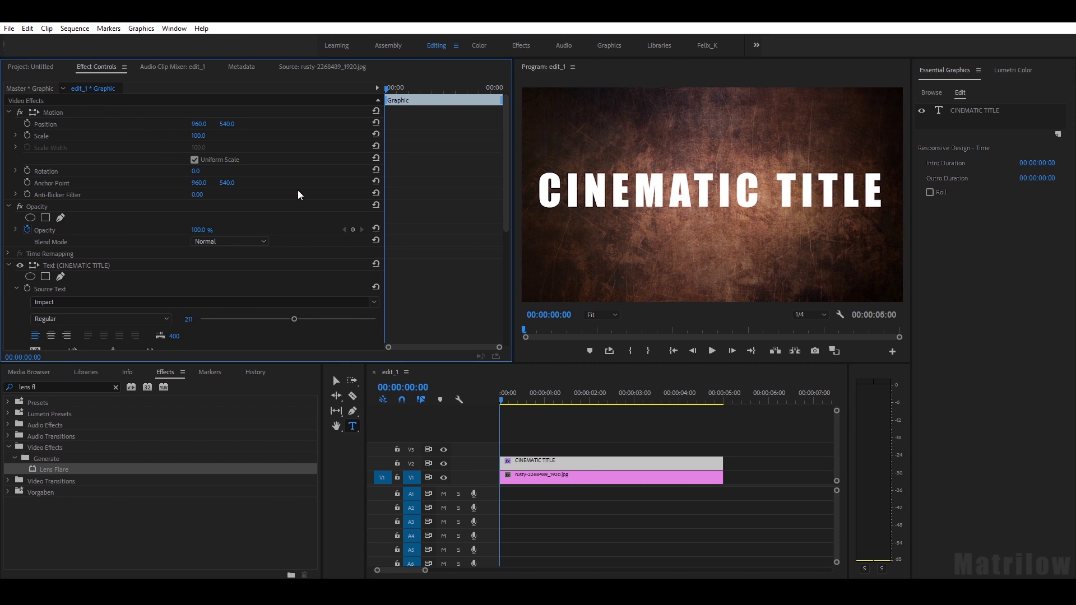
pyautogui.click(219, 242)
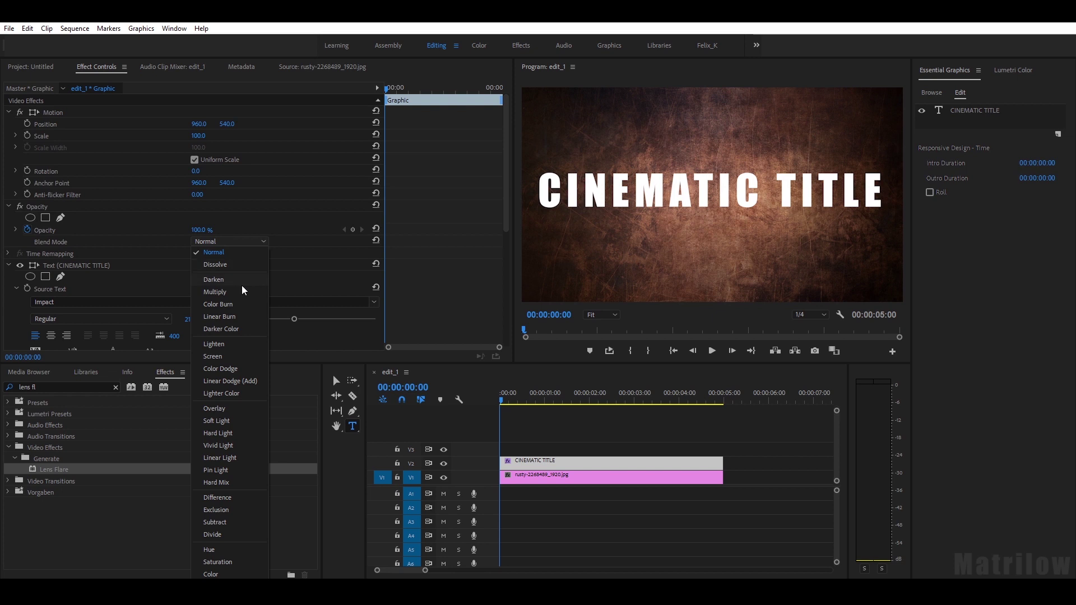
pyautogui.click(222, 409)
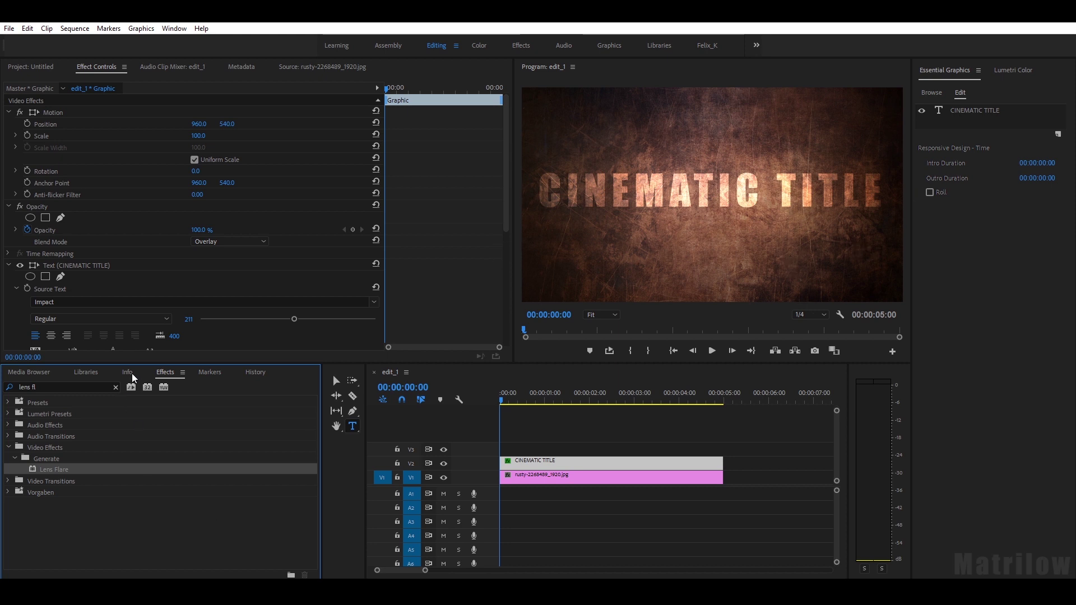
# Step: Apply Track Matte Key to the rusty clip with Video 2 as the matte
pyautogui.click(114, 389)
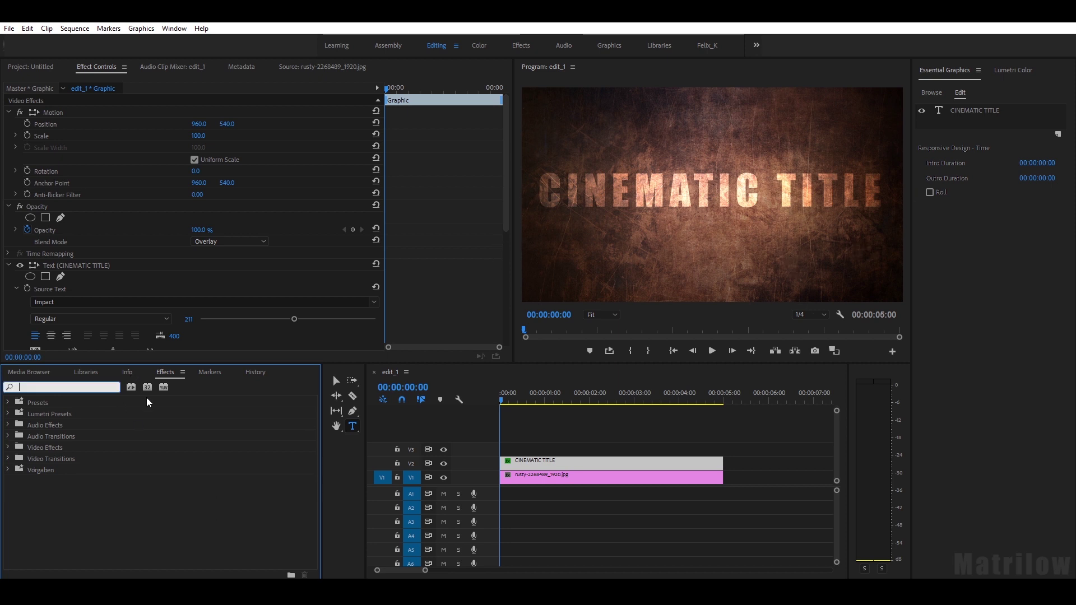
pyautogui.write('track m')
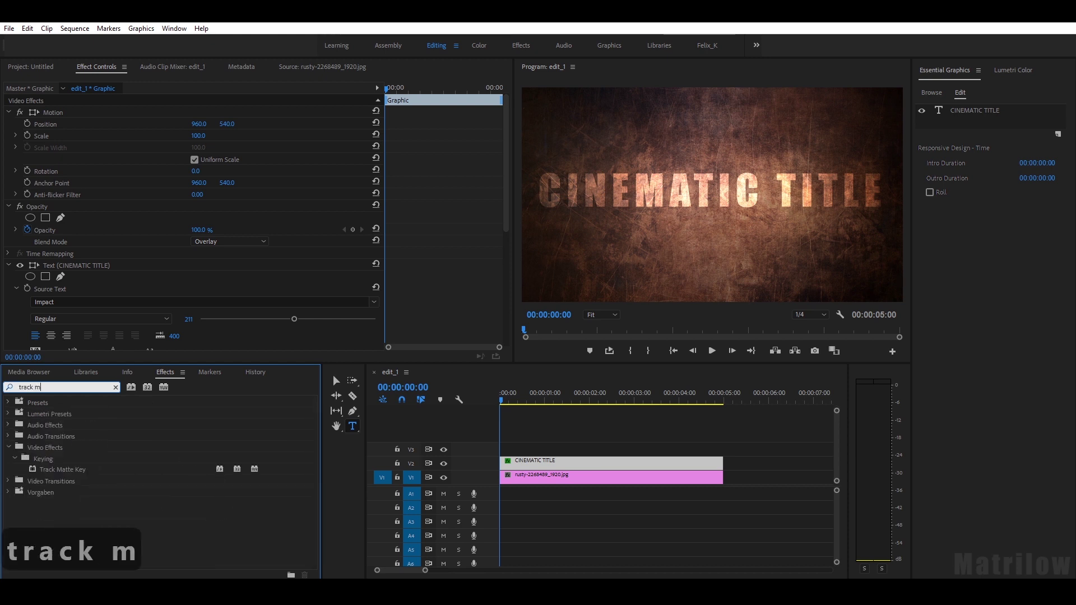
pyautogui.moveTo(75, 470); pyautogui.dragTo(590, 477)
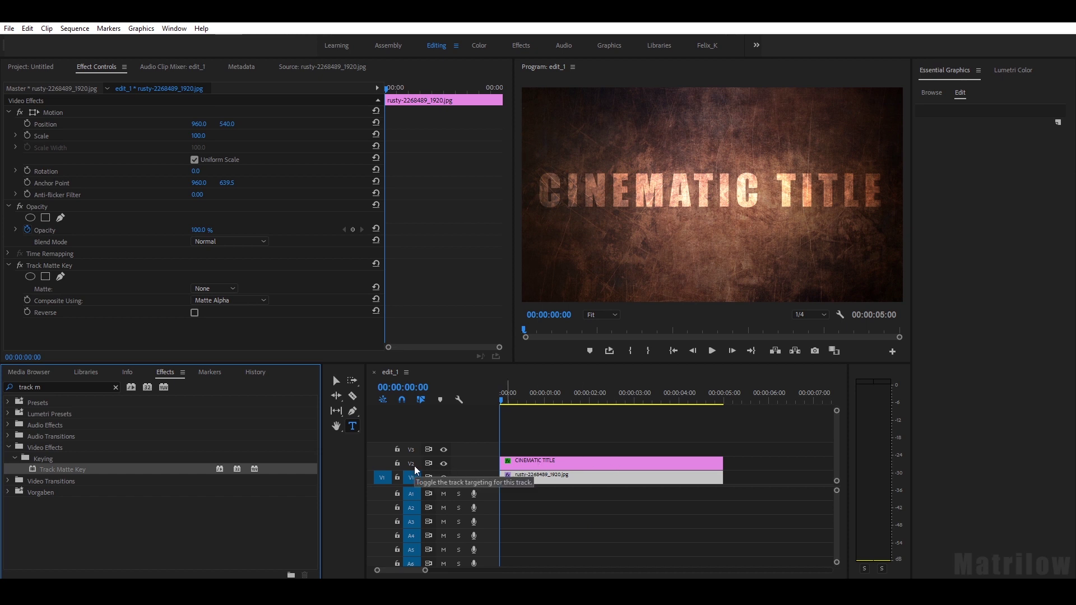
pyautogui.click(218, 292)
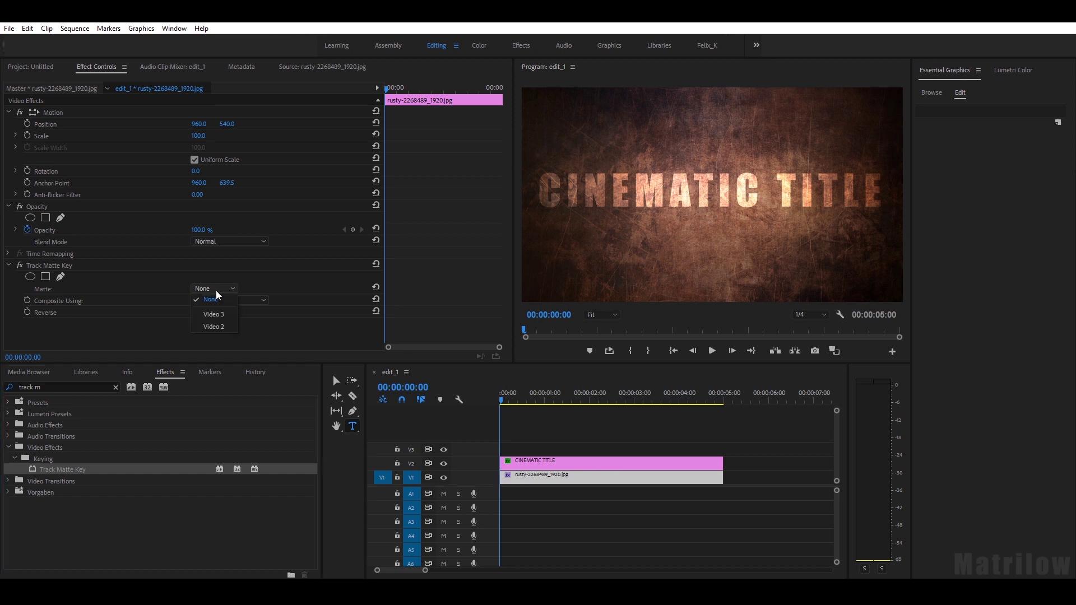
pyautogui.click(224, 329)
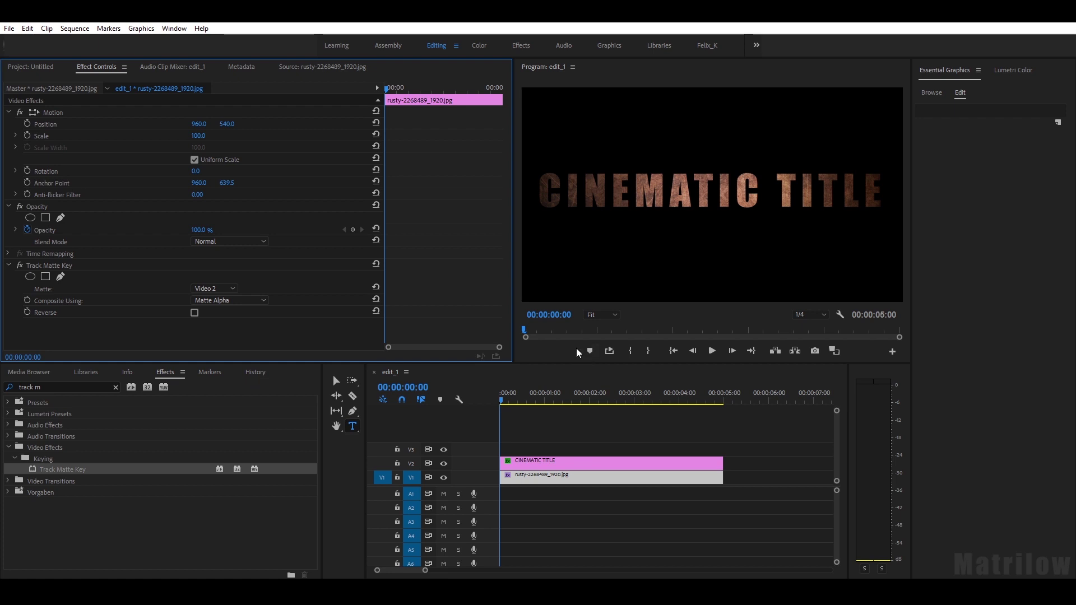
pyautogui.hotkey('ctrl', 'z')
# Step: Nest both clips into a sequence named 'title' and place a rusty image copy on V1 beneath
pyautogui.rightClick(668, 468)
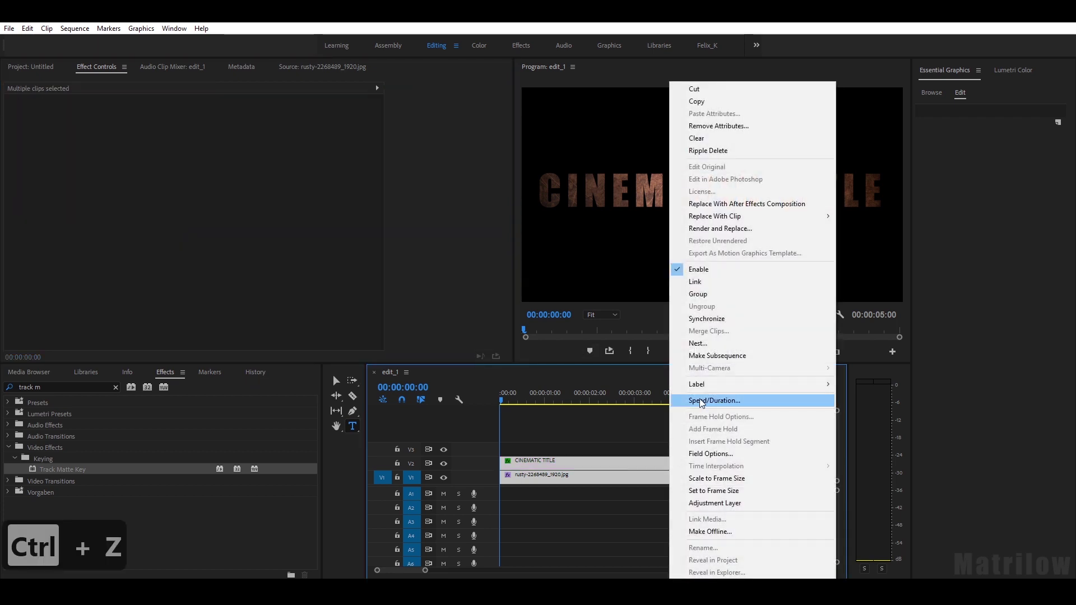
pyautogui.click(729, 346)
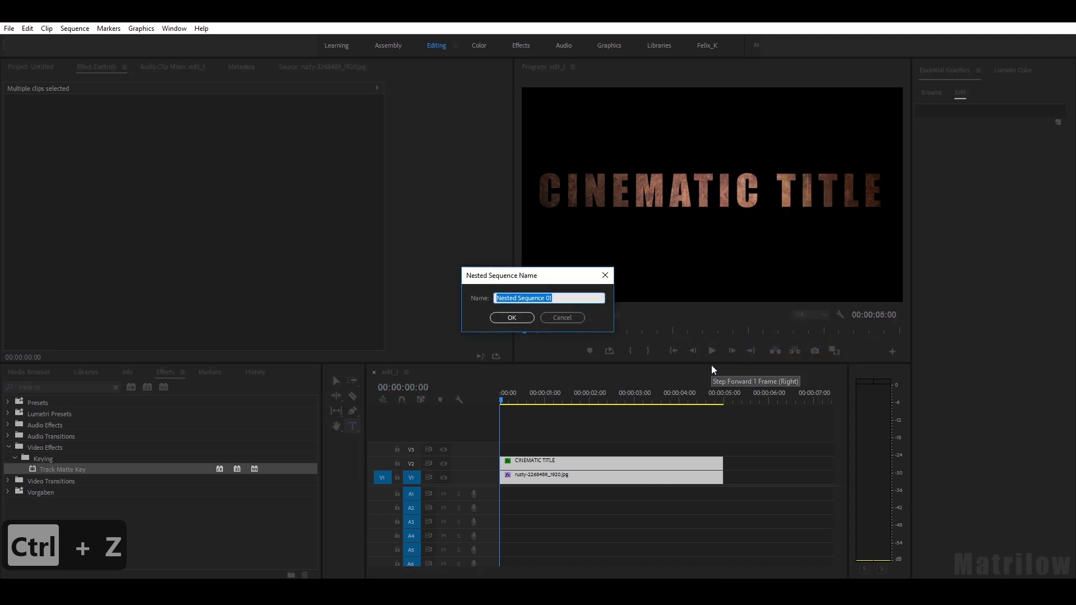
pyautogui.write('title')
pyautogui.press('Return')
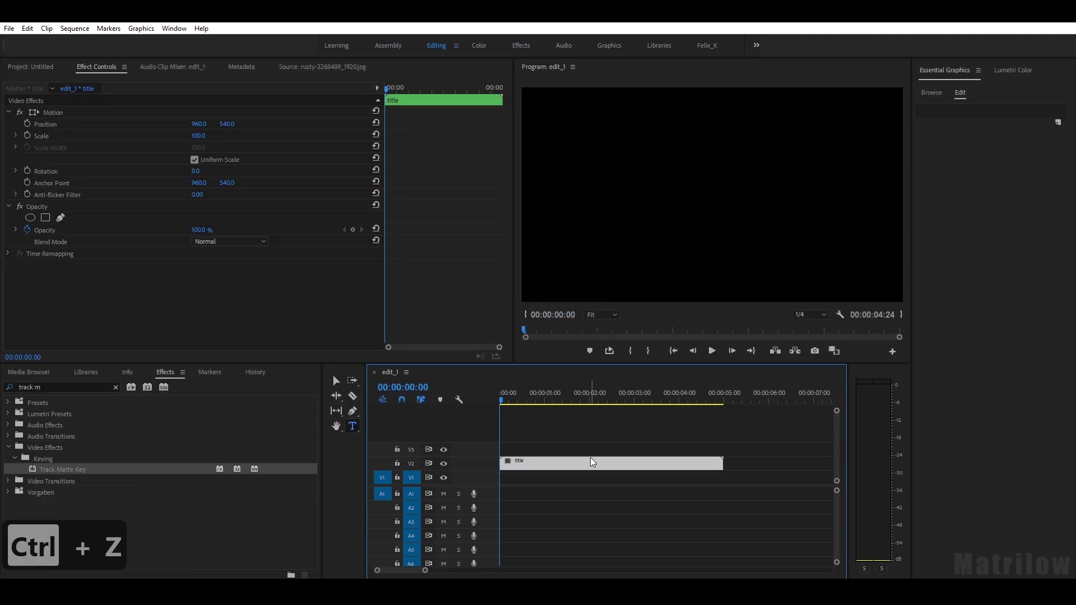
pyautogui.moveTo(448, 493); pyautogui.dragTo(511, 478)
# Step: Darken the rusty background in Lumetri Color with exposure -5.0 and expand the Curves section
pyautogui.click(511, 478)
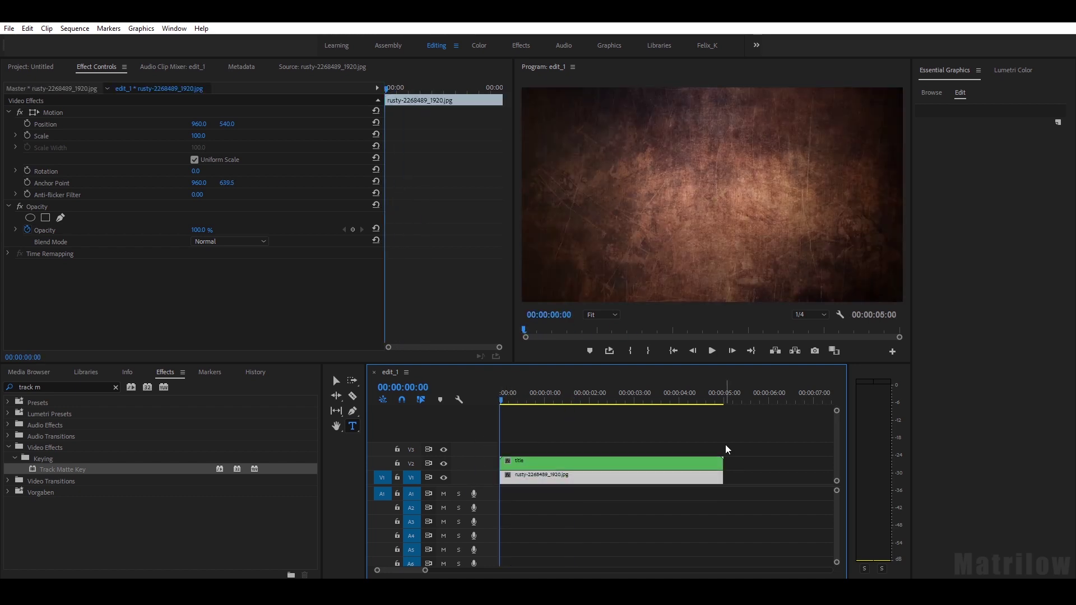
pyautogui.click(175, 28)
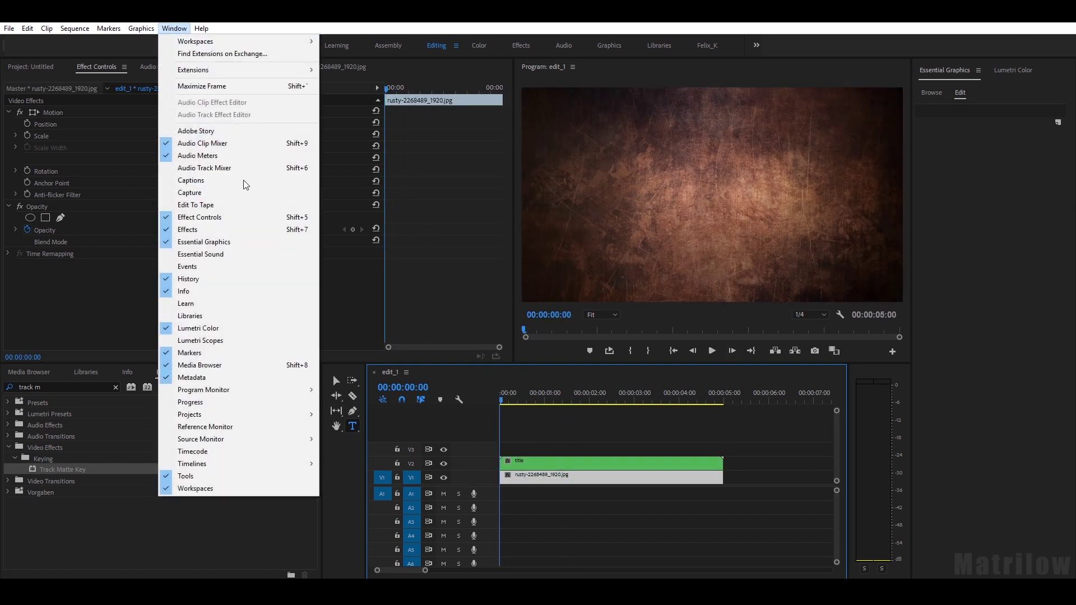
pyautogui.click(224, 330)
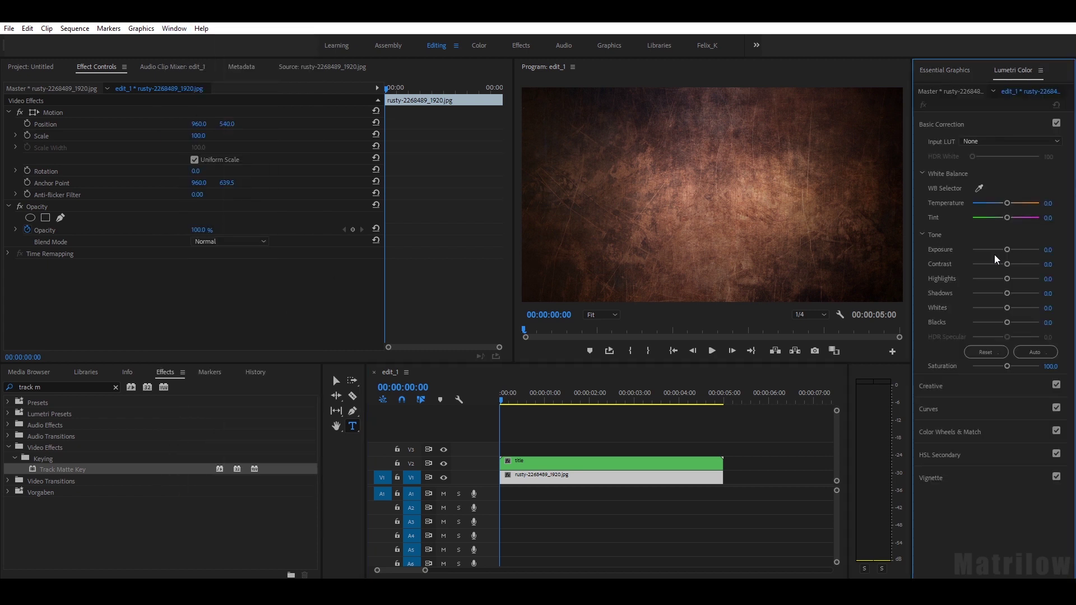
pyautogui.moveTo(1008, 252); pyautogui.dragTo(972, 279)
pyautogui.click(953, 409)
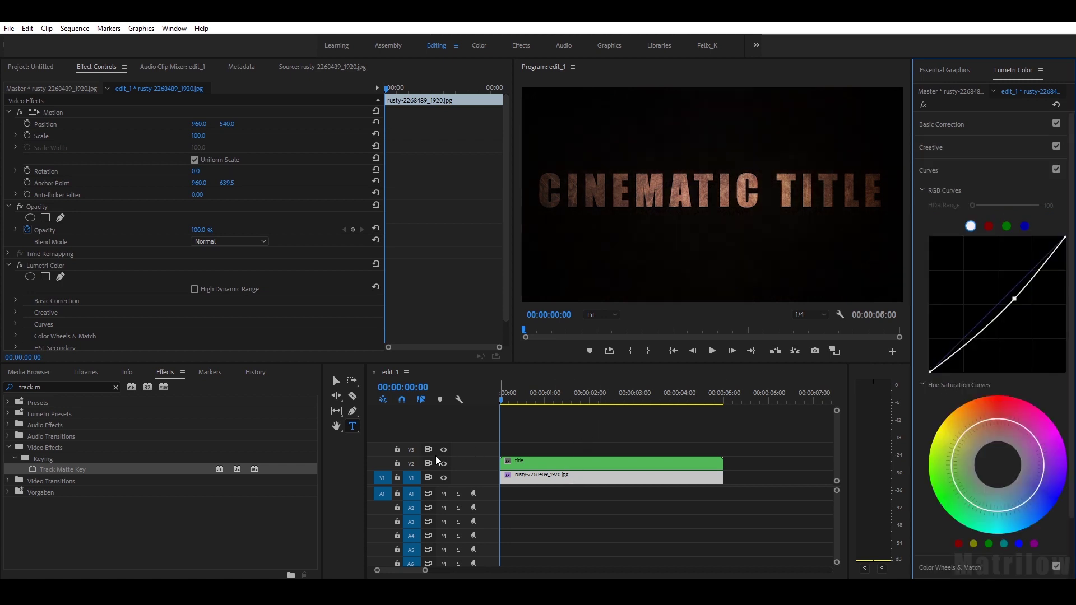
# Step: Create a new adjustment layer and place it on V3 above the title
pyautogui.click(50, 69)
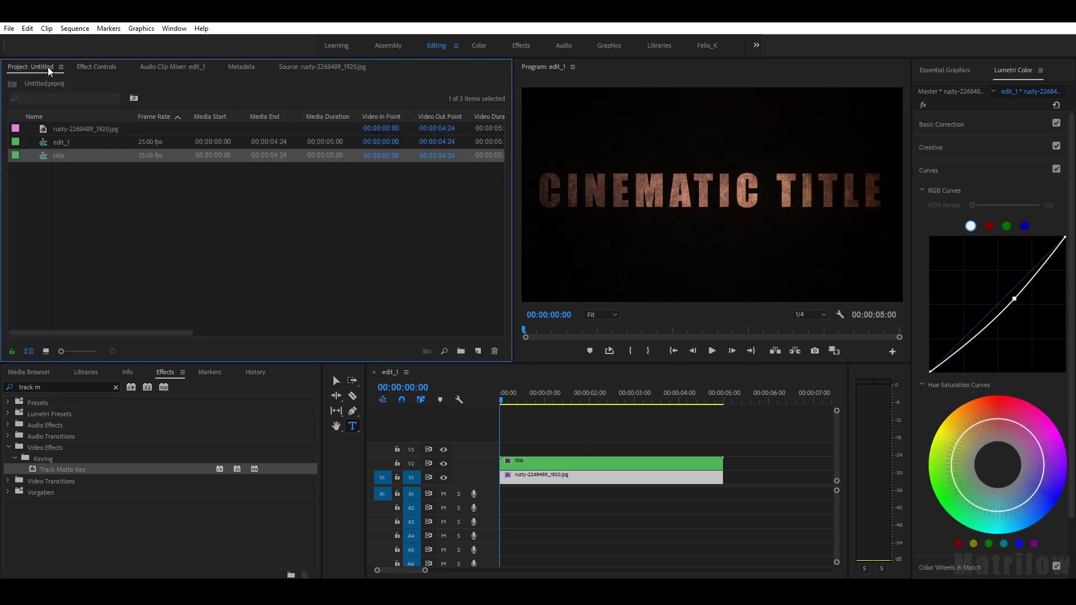
pyautogui.rightClick(107, 185)
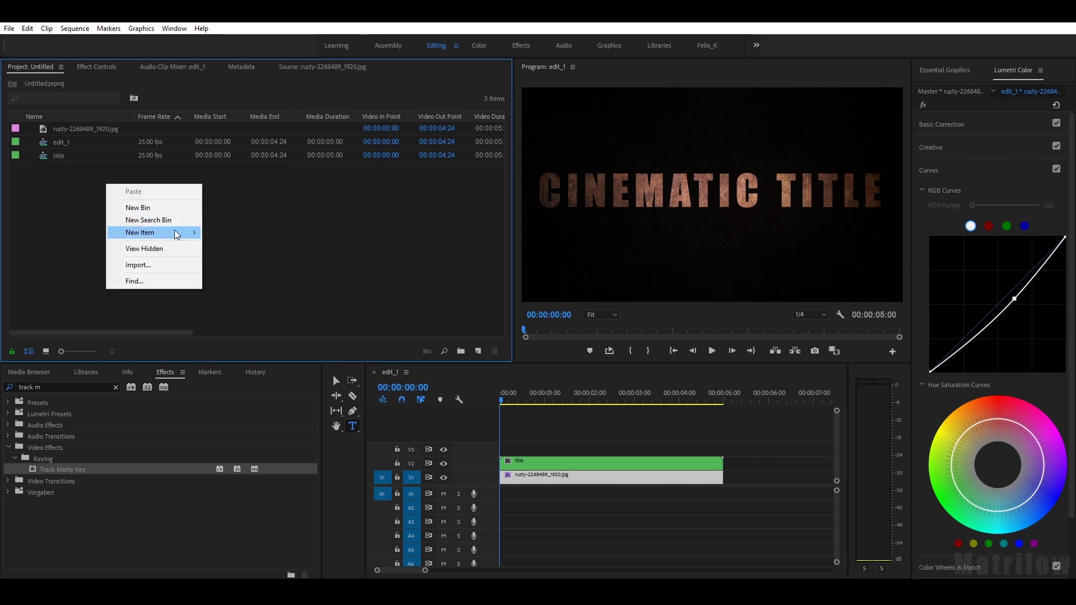
pyautogui.moveTo(190, 232)
pyautogui.click(269, 272)
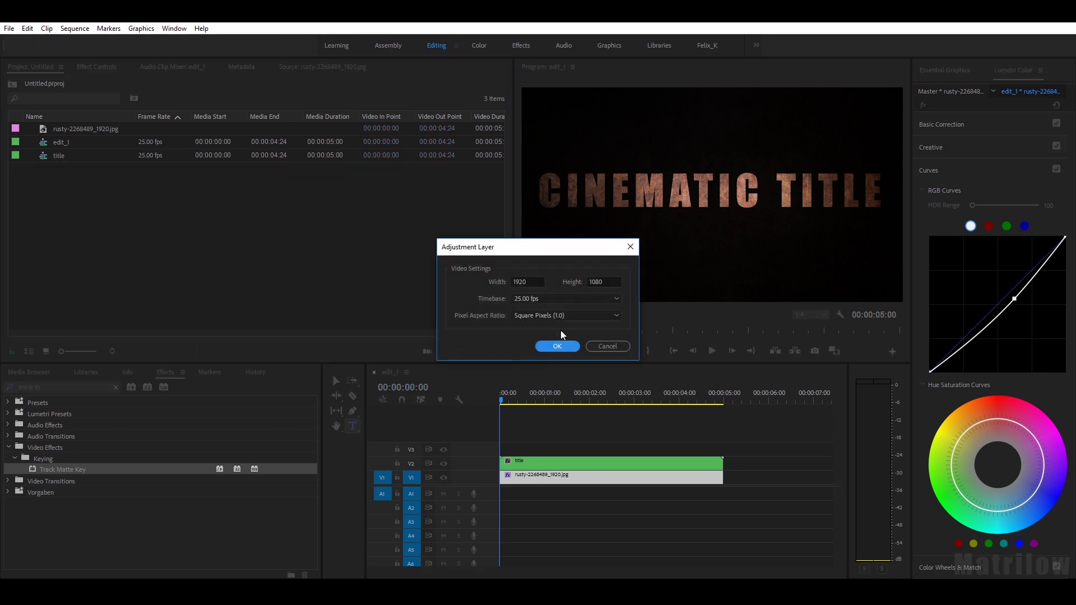
pyautogui.click(560, 345)
pyautogui.moveTo(99, 131); pyautogui.dragTo(505, 450)
# Step: Apply the Lens Flare effect to the adjustment layer
pyautogui.hotkey('shift', '7')
pyautogui.write('lens fl')
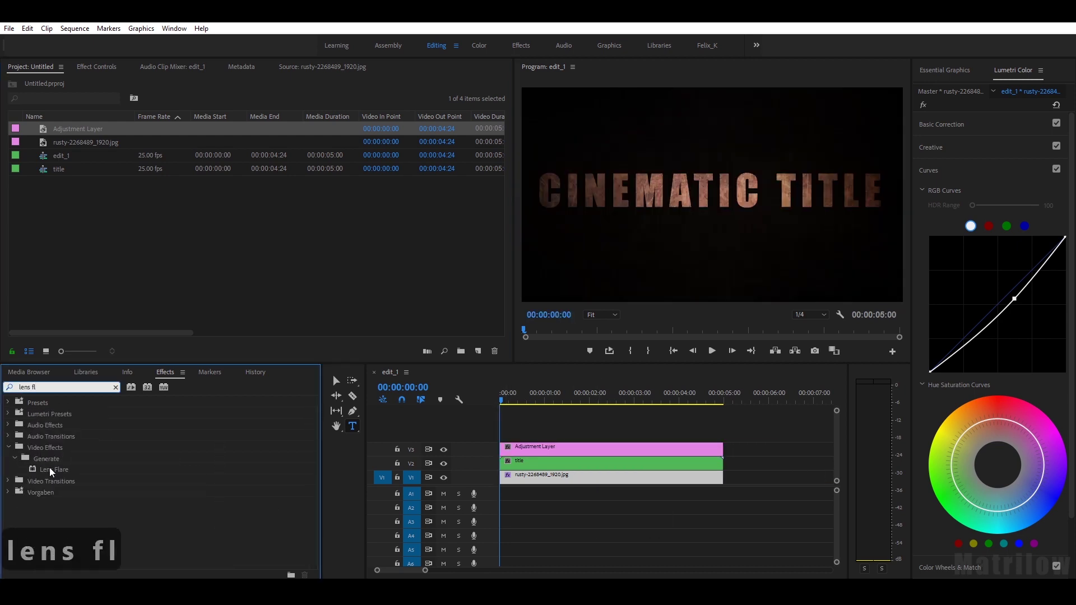
pyautogui.moveTo(49, 468); pyautogui.dragTo(537, 457)
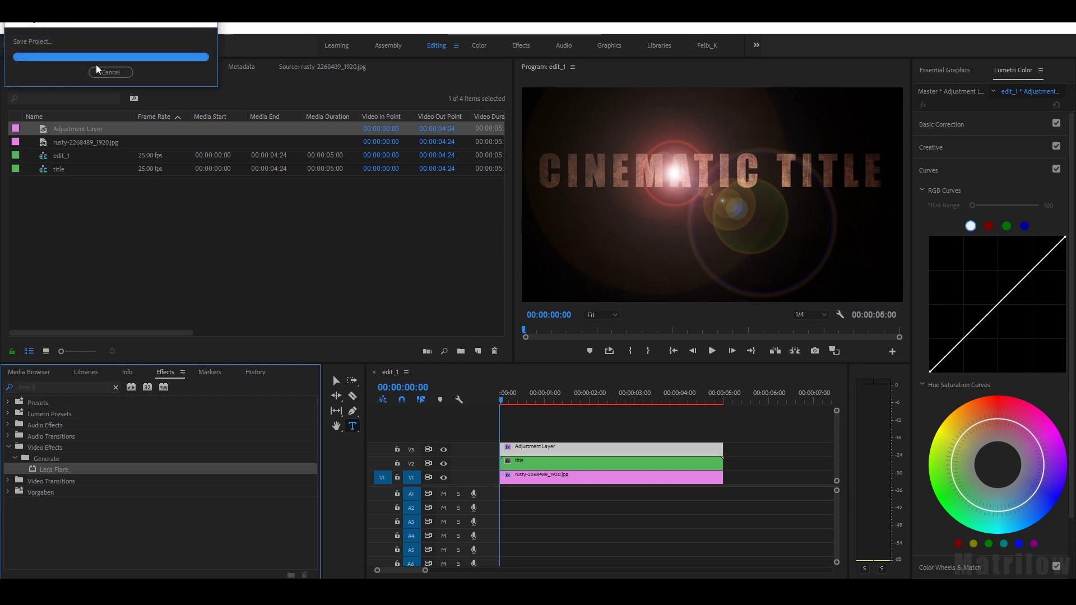
# Step: Move the flare centre to the top-left corner and set the lens type to 35mm Prime
pyautogui.click(98, 67)
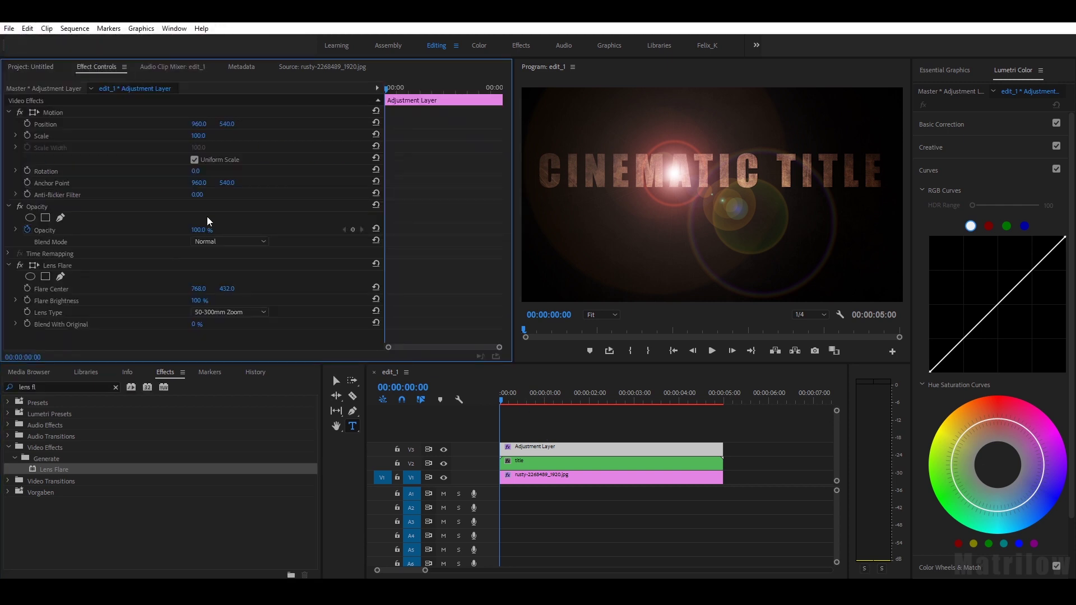
pyautogui.click(39, 291)
pyautogui.moveTo(673, 173); pyautogui.dragTo(527, 85)
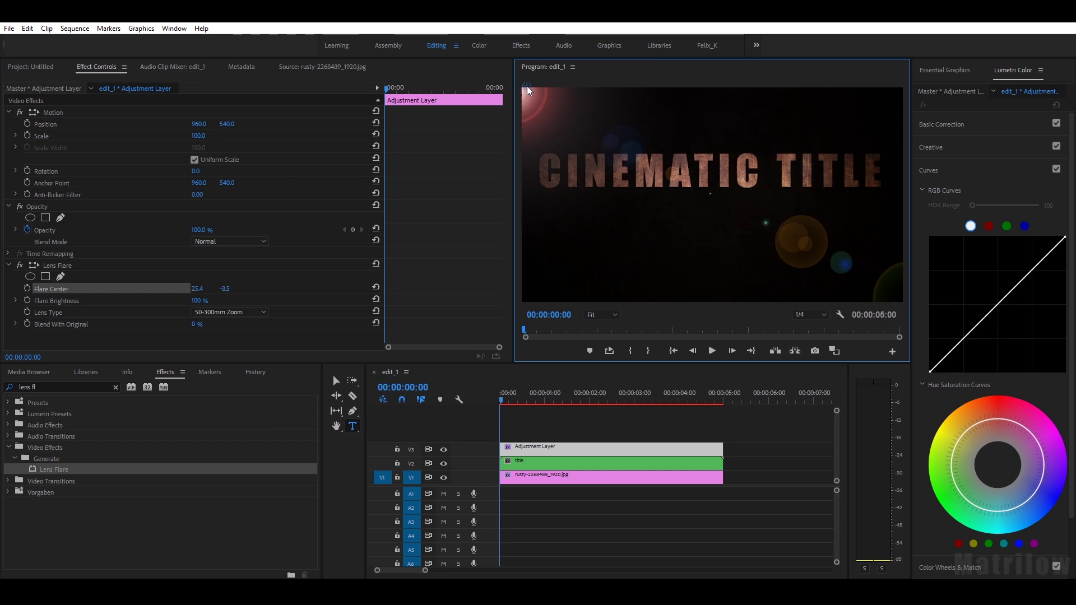
pyautogui.click(230, 312)
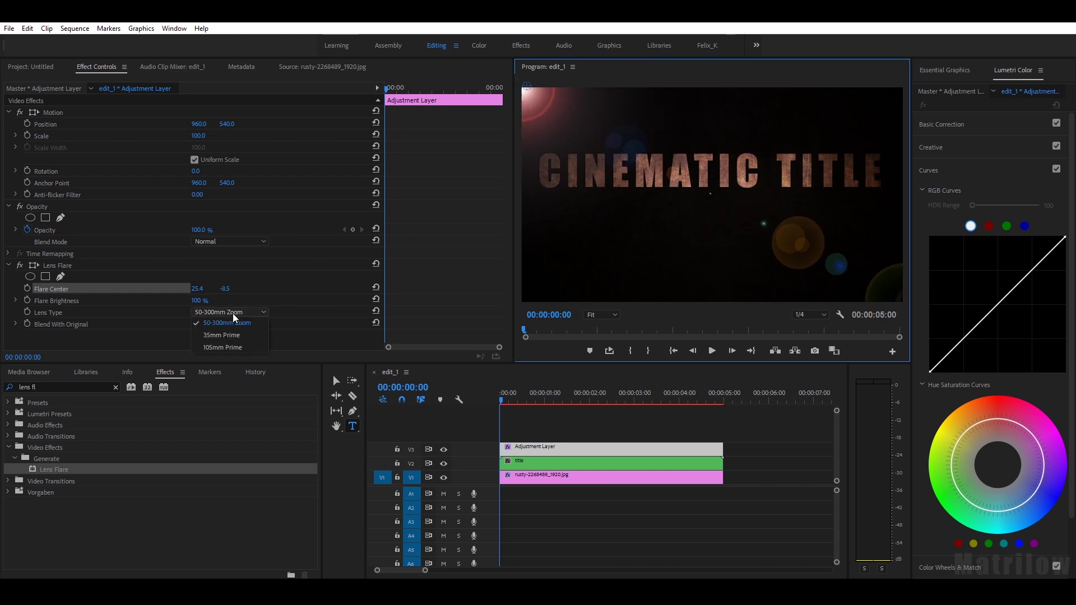
pyautogui.click(230, 338)
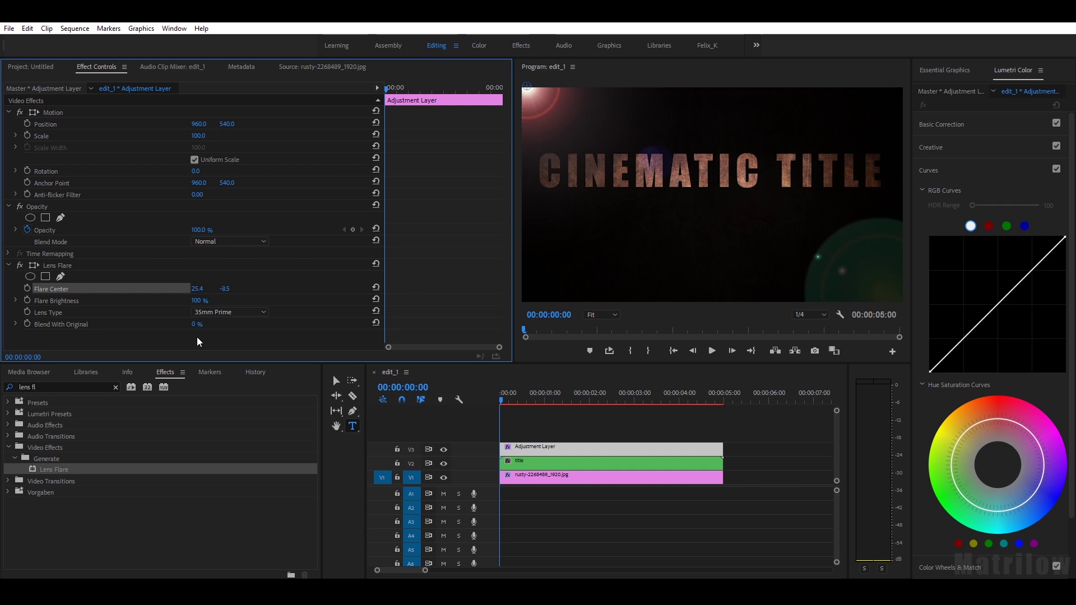
# Step: Set Flare Brightness to 120% and Blend With Original to about 69%
pyautogui.click(198, 301)
pyautogui.write('120')
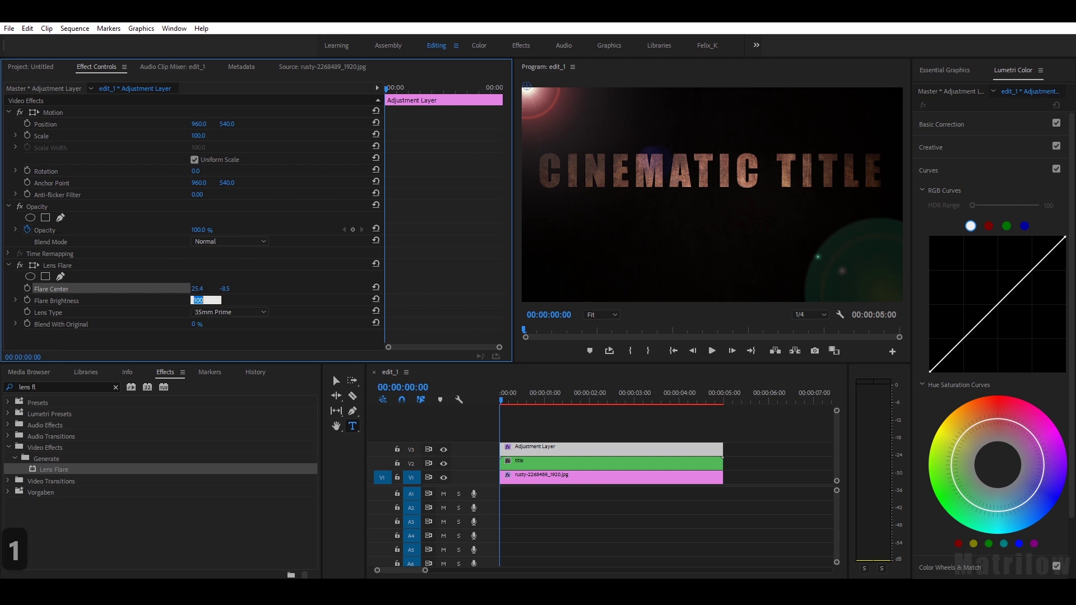
pyautogui.press('Return')
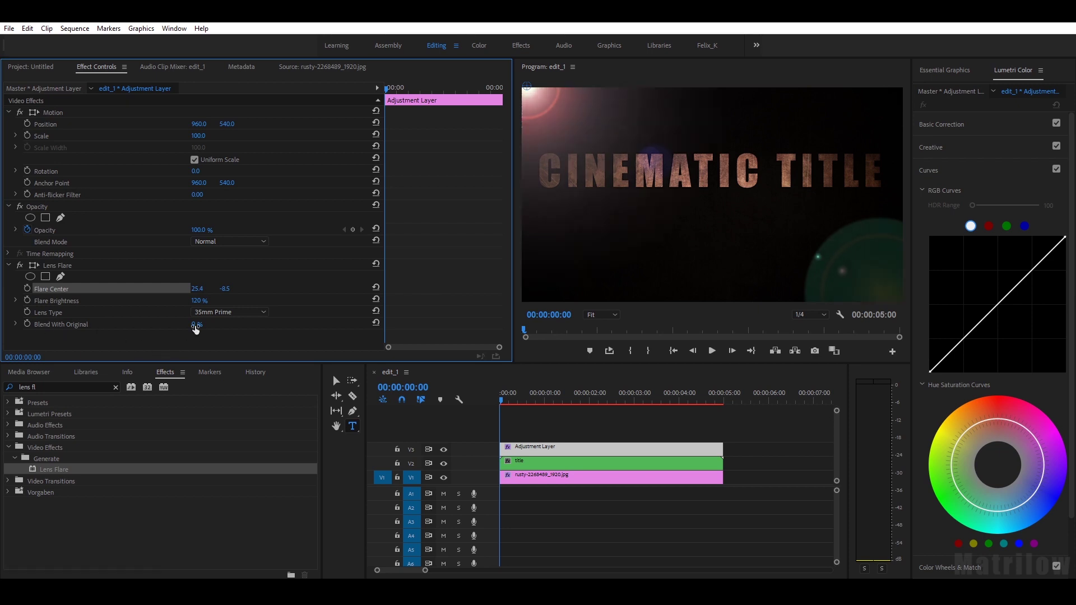
pyautogui.moveTo(196, 330); pyautogui.dragTo(205, 328)
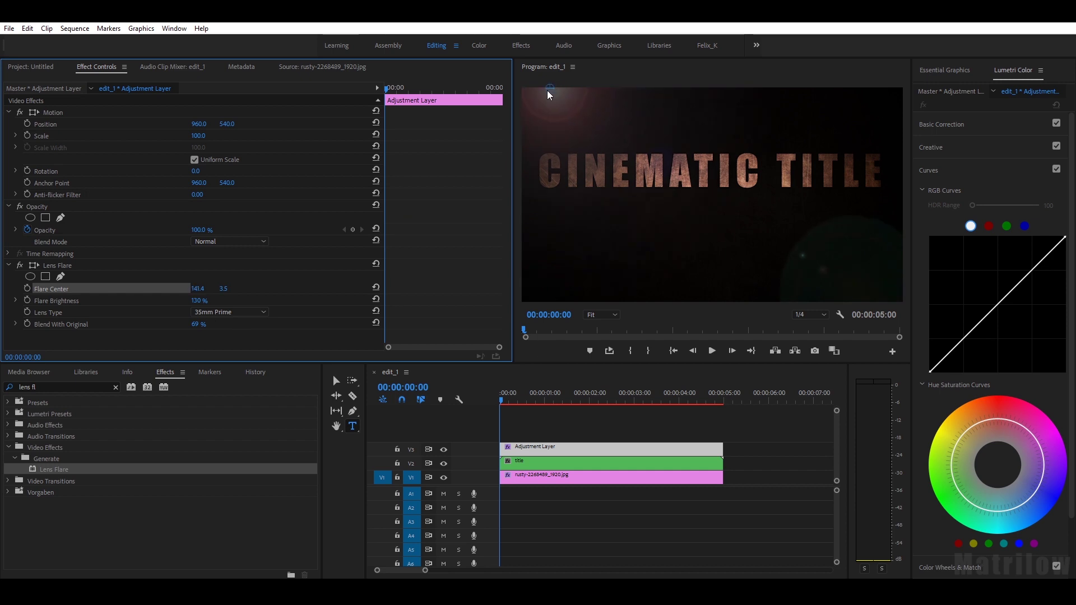
# Step: Lower the title in the frame and keyframe its Scale from 81 at the start to 100 at the end
pyautogui.hotkey('ctrl', 'z')
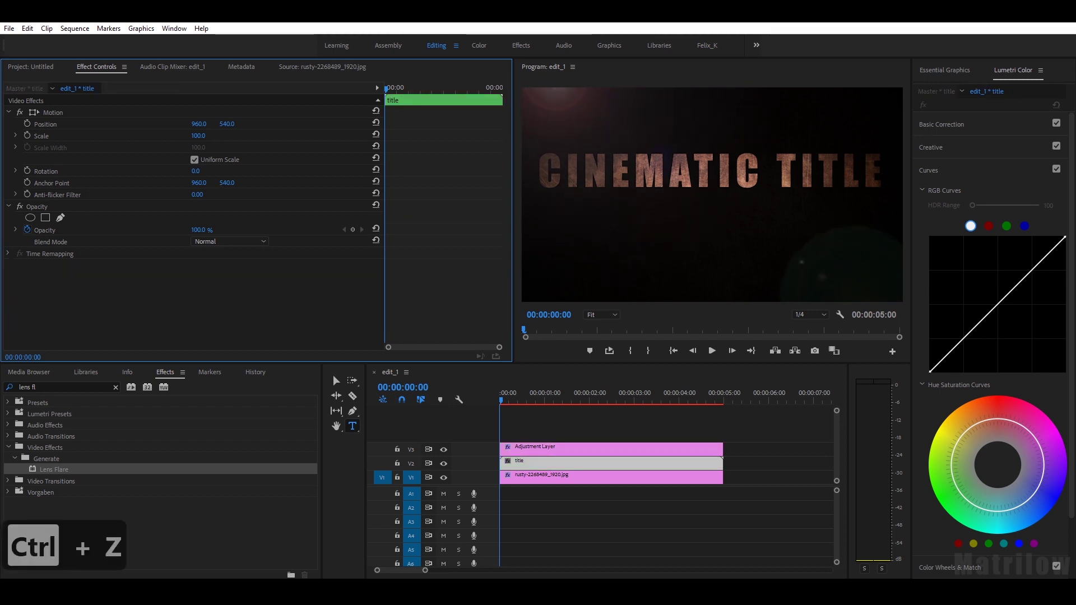
pyautogui.hotkey('ctrl', 'z')
pyautogui.hotkey('ctrl', 'z')
pyautogui.hotkey('ctrl', 'z')
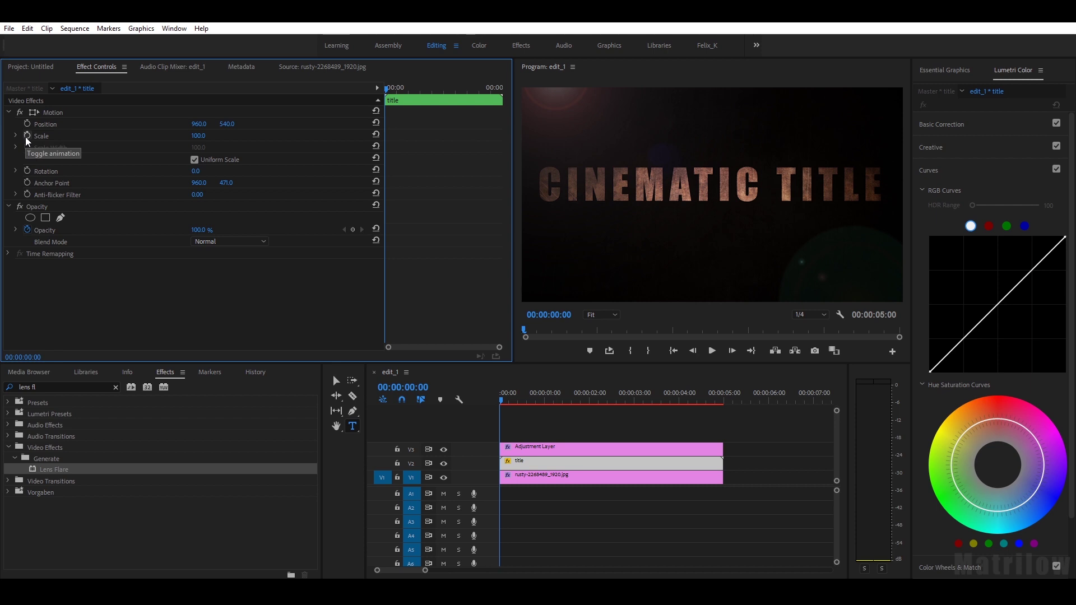
pyautogui.click(26, 136)
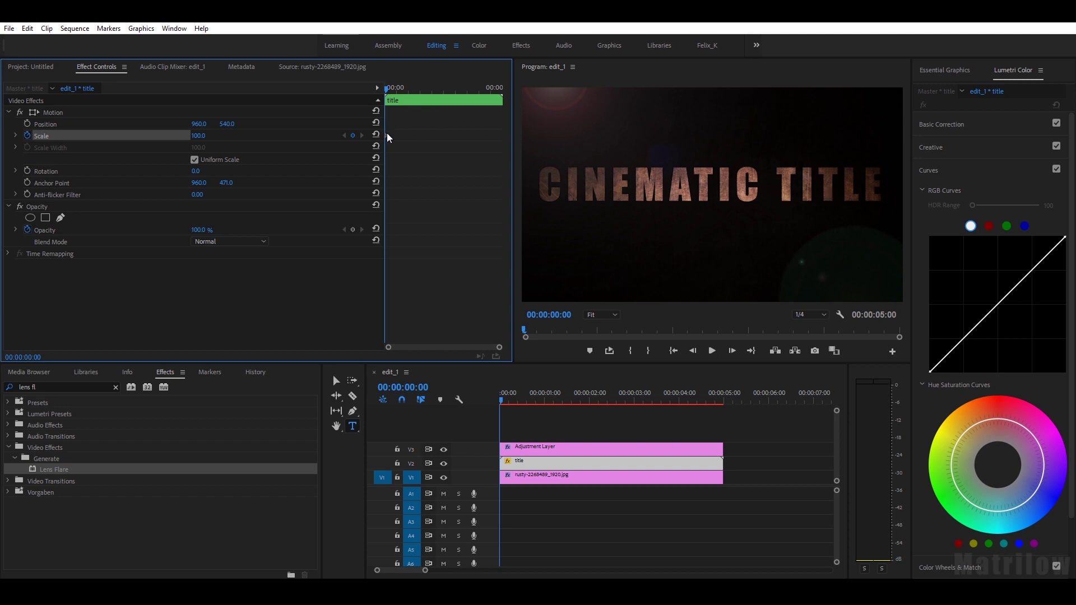
pyautogui.moveTo(386, 135); pyautogui.dragTo(531, 142)
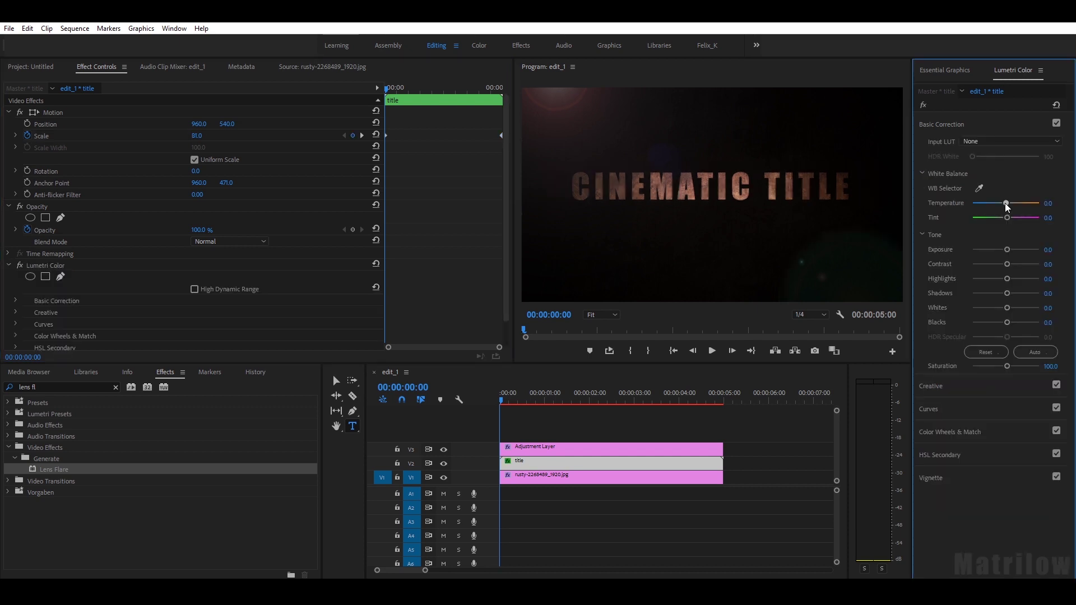
# Step: Set the title's Lumetri Temperature to -81.7, Tint to -23.3 and Saturation to 50
pyautogui.moveTo(1002, 203)
pyautogui.mouseDown()
pyautogui.moveTo(978, 203)
pyautogui.moveTo(998, 218)
pyautogui.mouseUp()
pyautogui.moveTo(1006, 365); pyautogui.dragTo(983, 369)
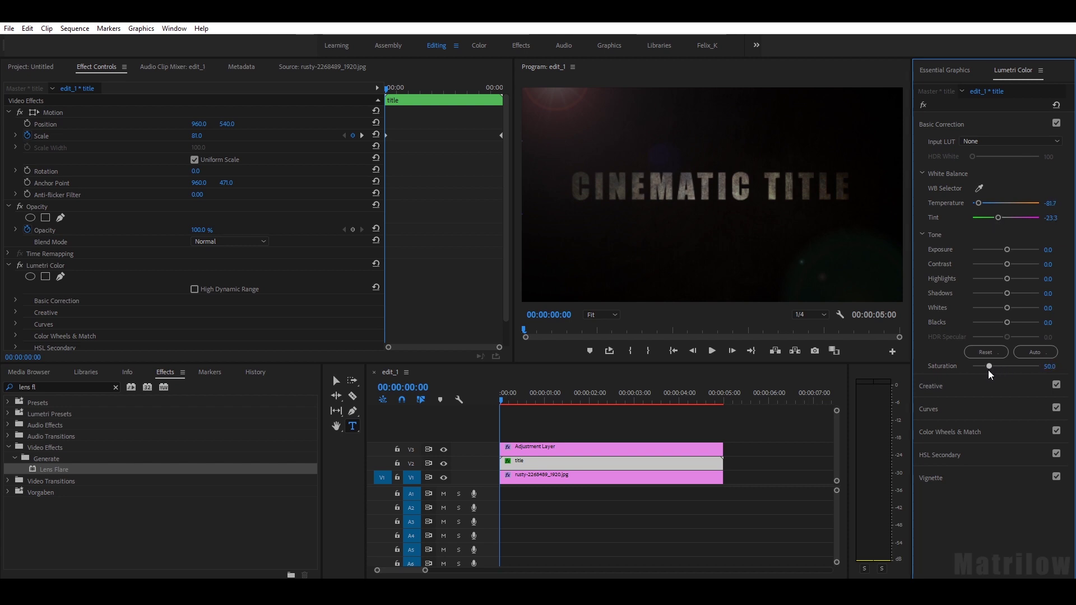
pyautogui.moveTo(501, 400); pyautogui.dragTo(401, 445)
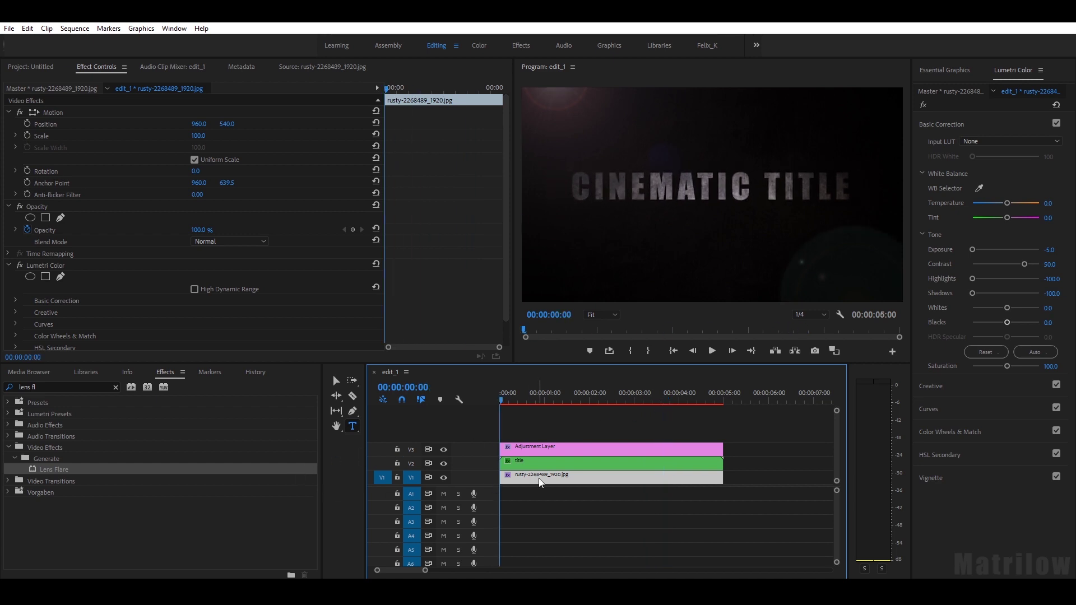
# Step: Keyframe the adjustment layer's Lens Flare centre X from 169.4 at the start to 61.4 near the end
pyautogui.click(535, 449)
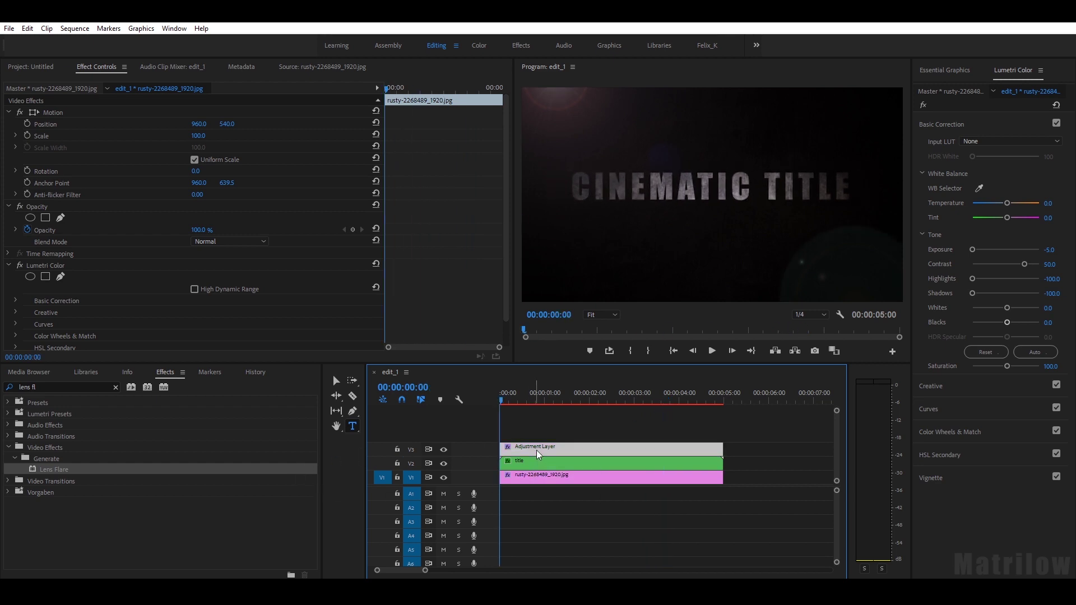
pyautogui.scroll(-5, 471, 253)
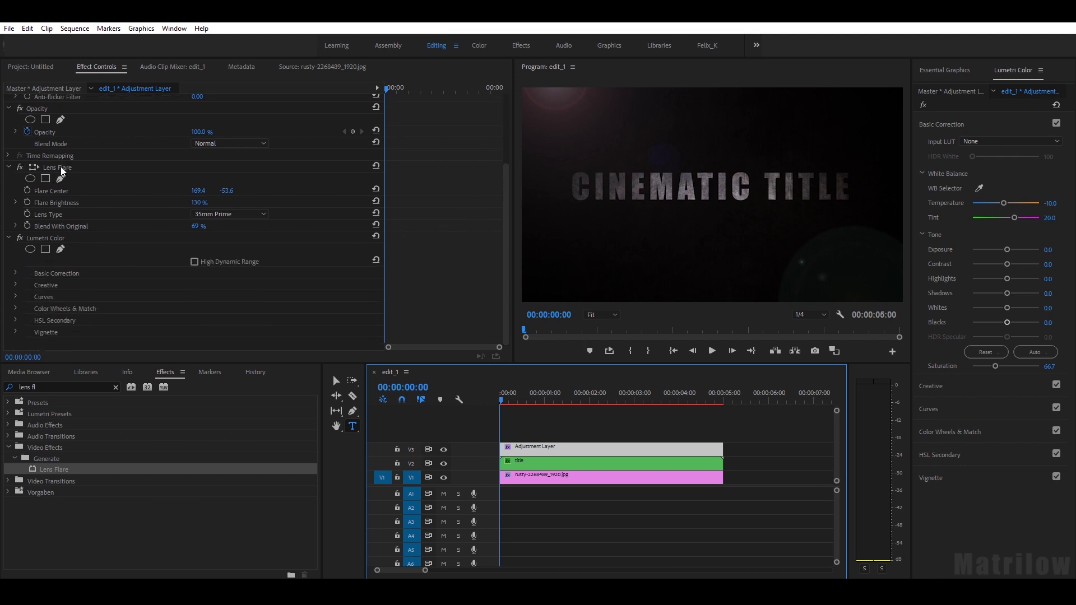
pyautogui.click(26, 190)
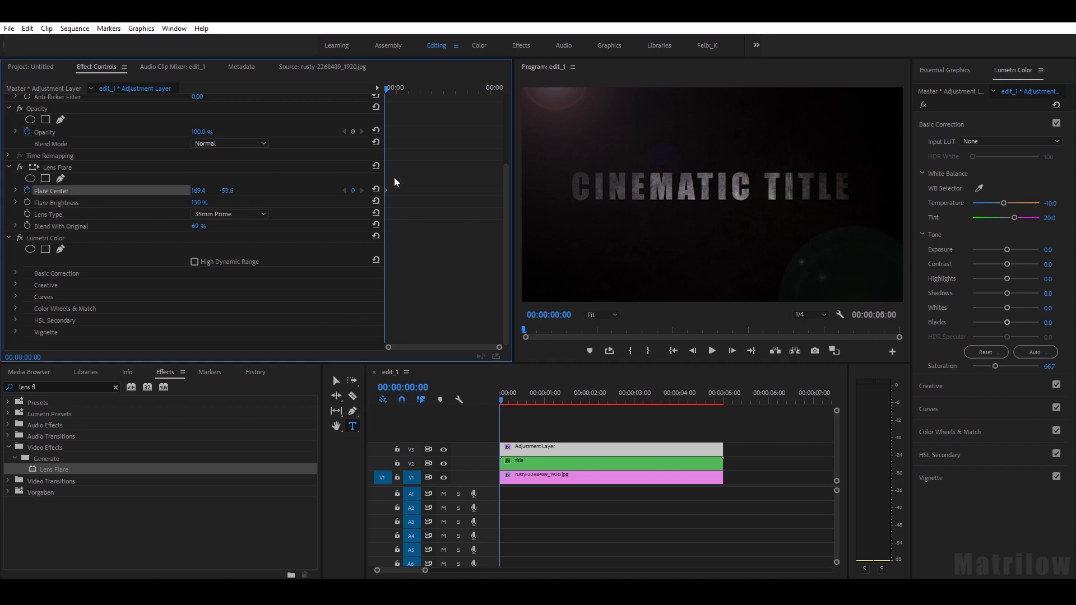
pyautogui.moveTo(390, 92); pyautogui.dragTo(515, 99)
pyautogui.moveTo(197, 191); pyautogui.dragTo(137, 190)
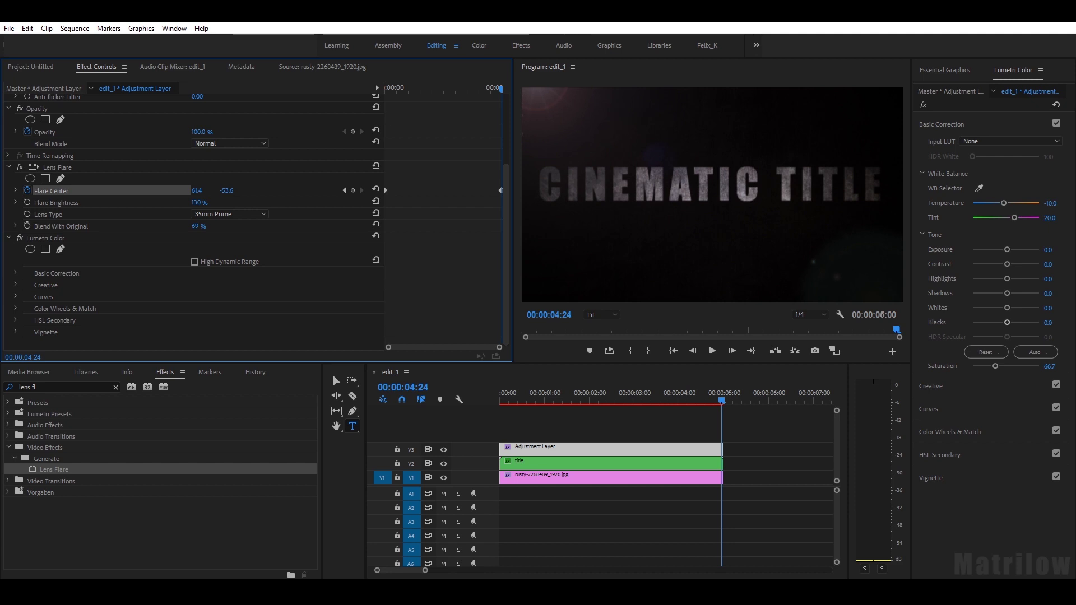
pyautogui.moveTo(722, 397); pyautogui.dragTo(459, 395)
pyautogui.click(540, 477)
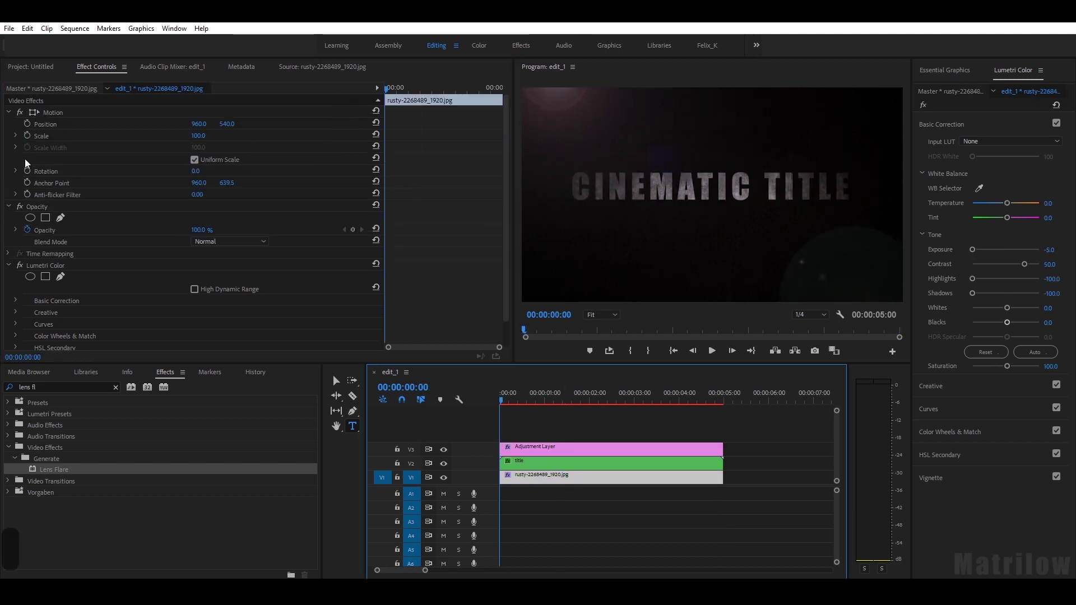
# Step: Keyframe the rusty background's Scale from 100 at 0:00 to 110 at 00:00:02:15
pyautogui.click(27, 135)
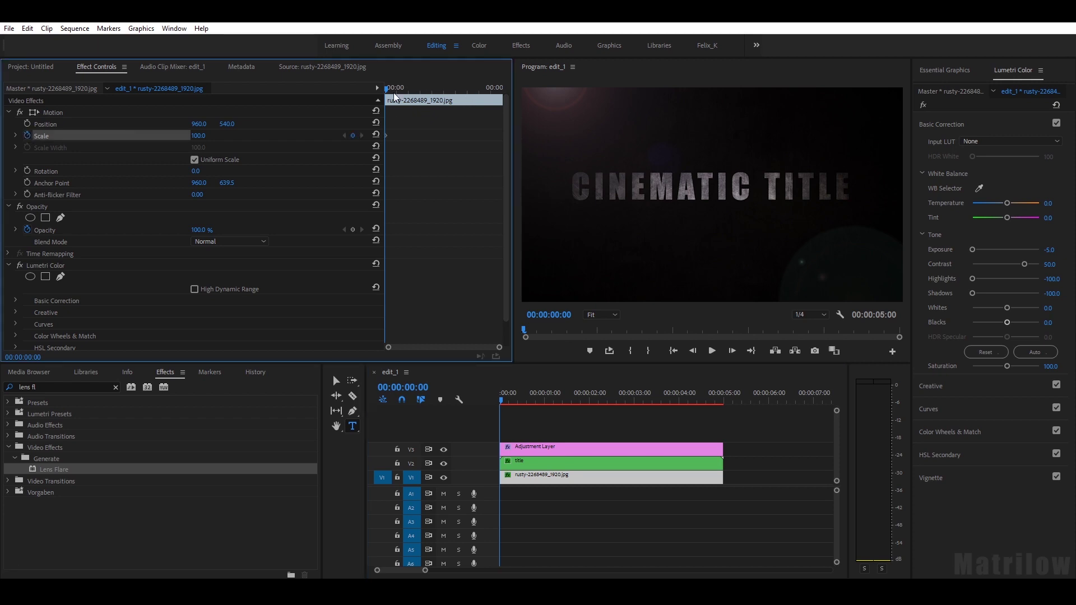
pyautogui.moveTo(408, 91); pyautogui.dragTo(461, 101)
pyautogui.click(200, 136)
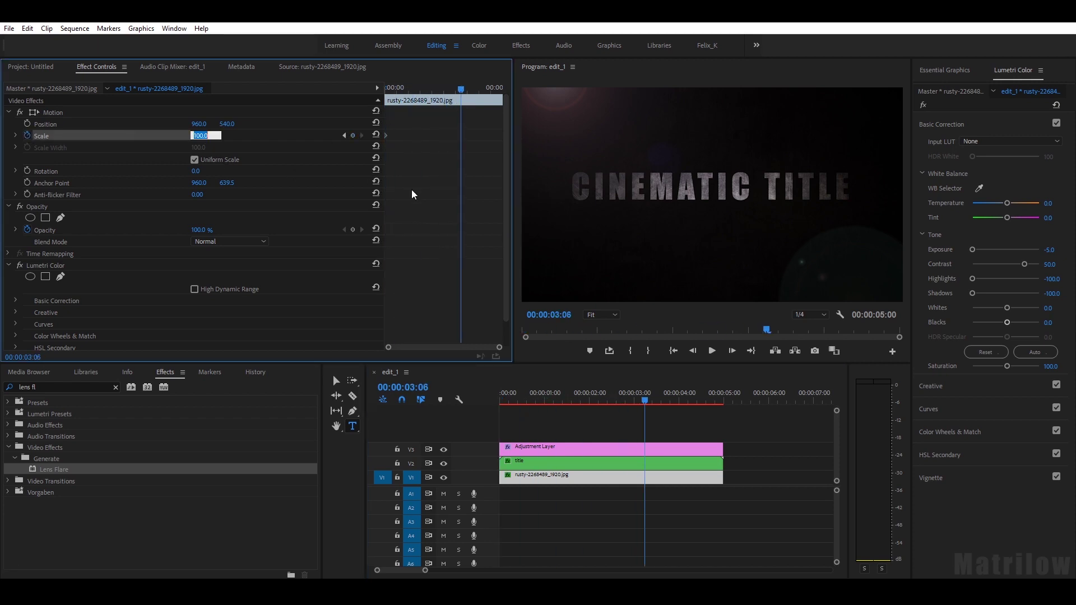
pyautogui.write('110')
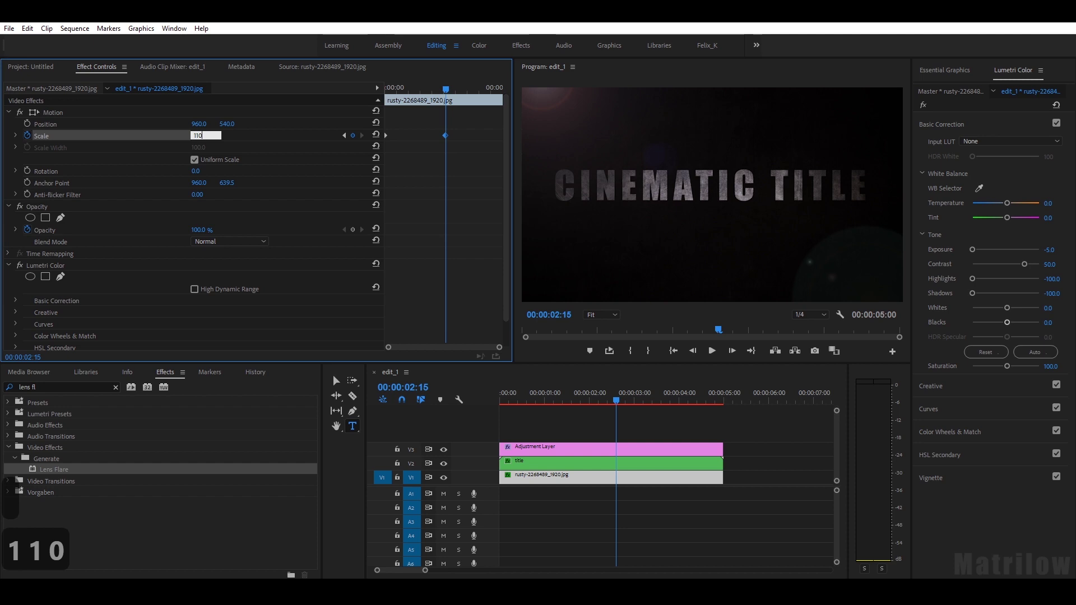
pyautogui.press('Return')
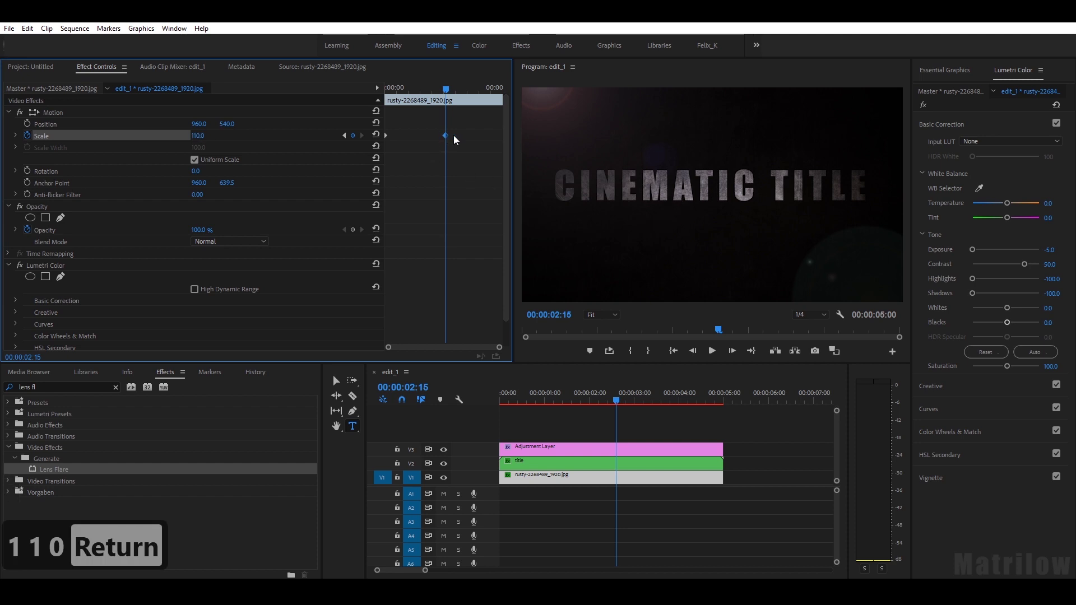